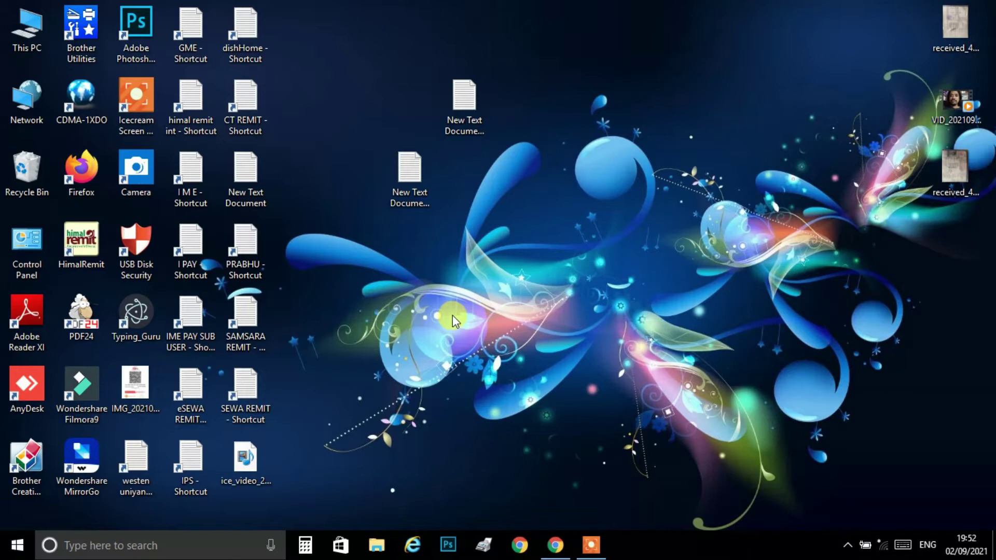
# Step: Refresh the desktop, switch to Chrome and reload the getintopc.com home page
pyautogui.rightClick(656, 103)
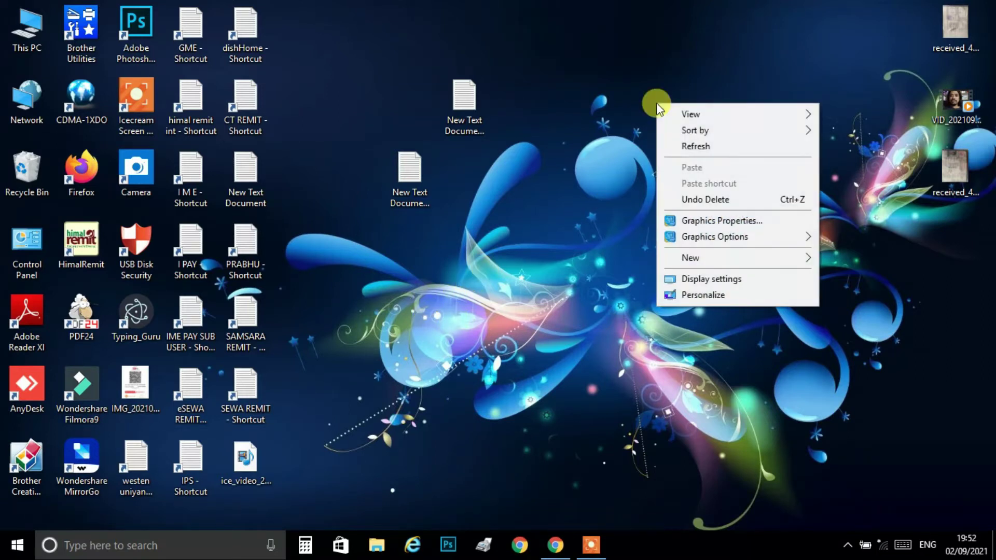
pyautogui.click(690, 144)
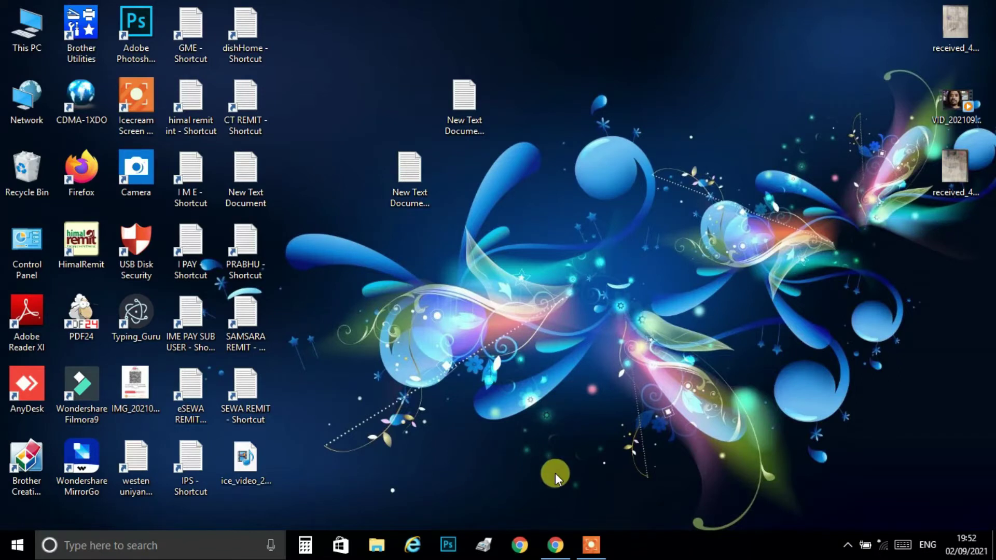
pyautogui.click(555, 545)
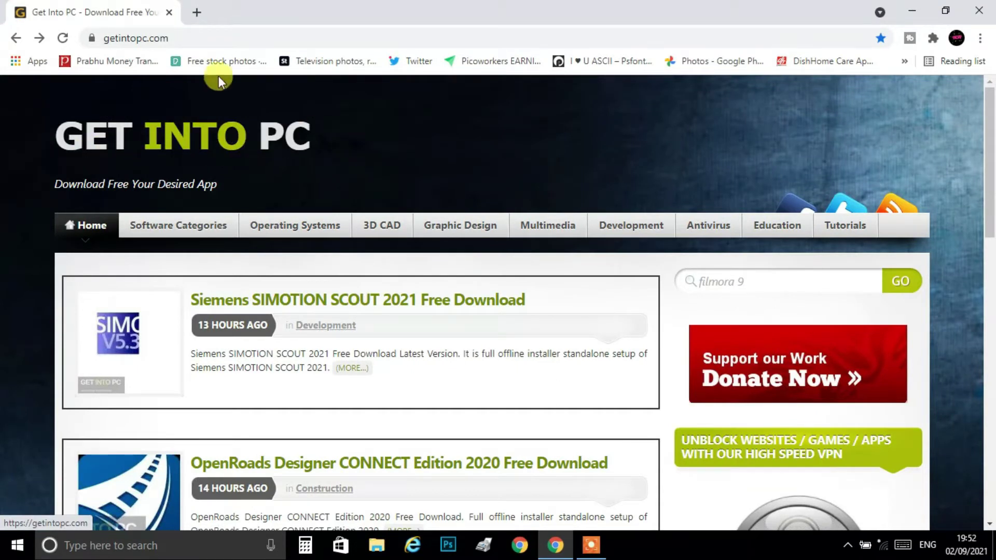
pyautogui.moveTo(172, 43); pyautogui.dragTo(89, 42)
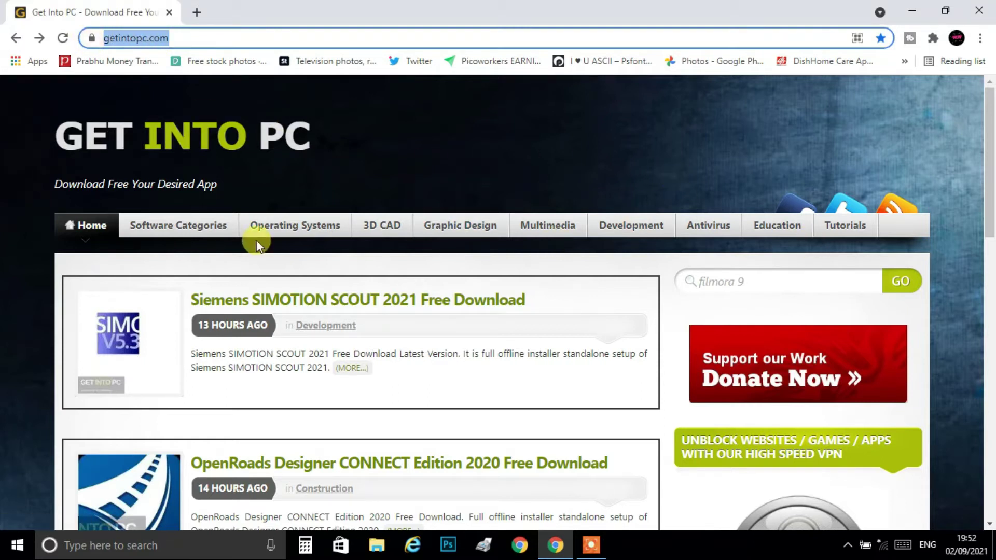
pyautogui.press('Return')
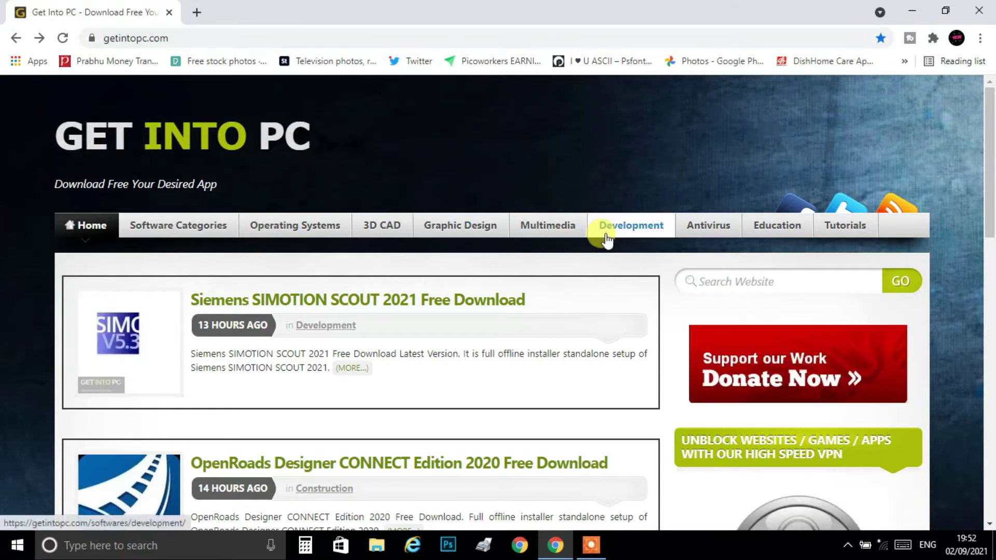
# Step: Search the site for "filmora 9" and look through the first page of results
pyautogui.click(733, 279)
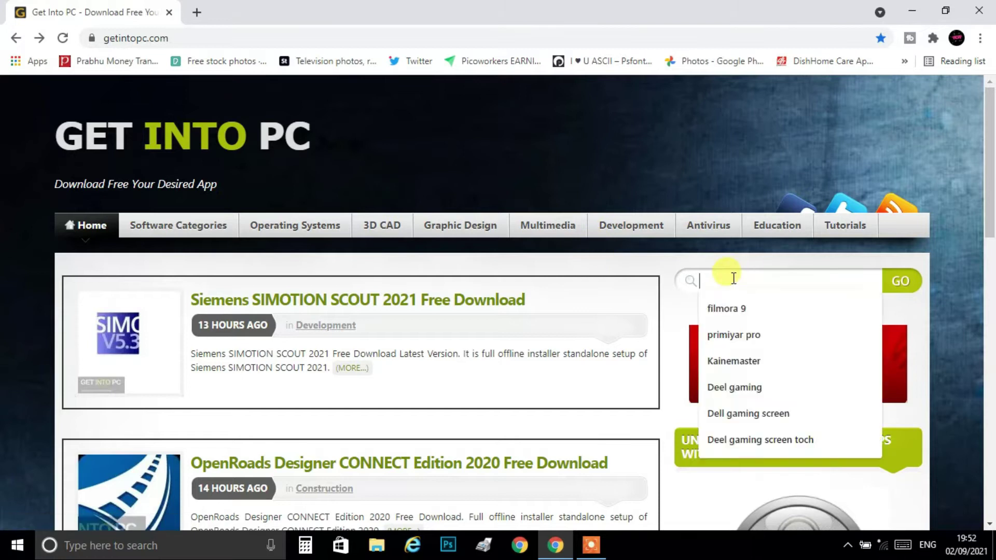
pyautogui.click(733, 310)
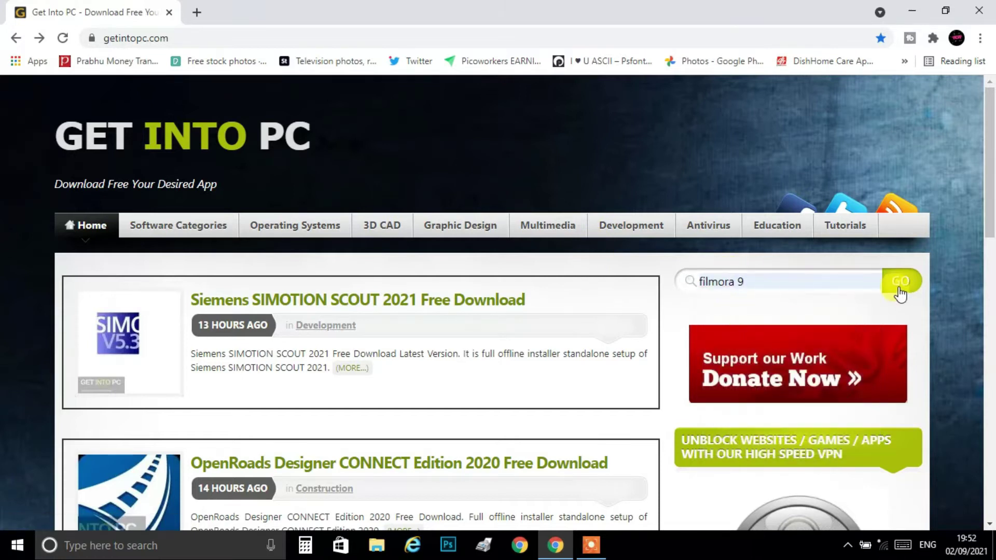
pyautogui.click(900, 294)
pyautogui.moveTo(986, 191); pyautogui.dragTo(986, 255)
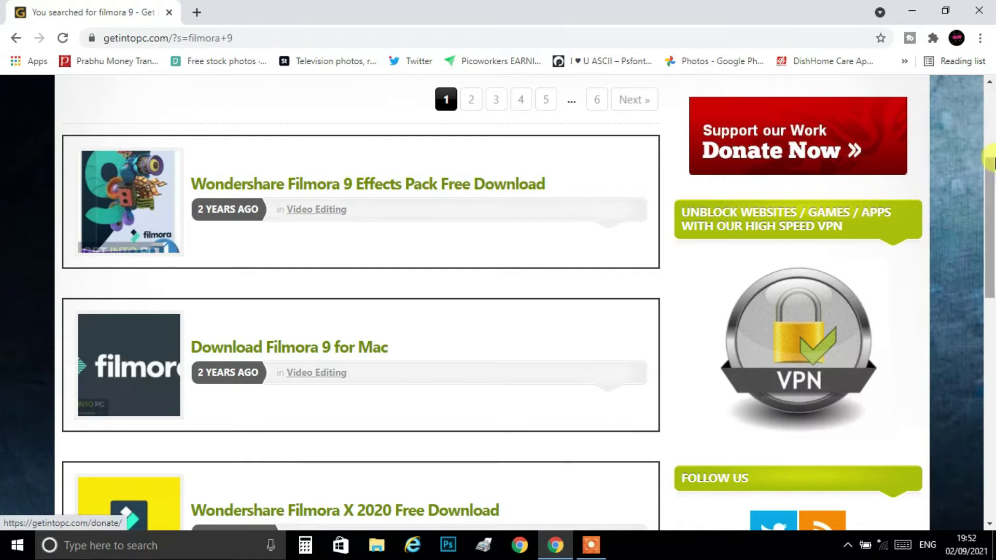
pyautogui.moveTo(989, 167); pyautogui.dragTo(992, 392)
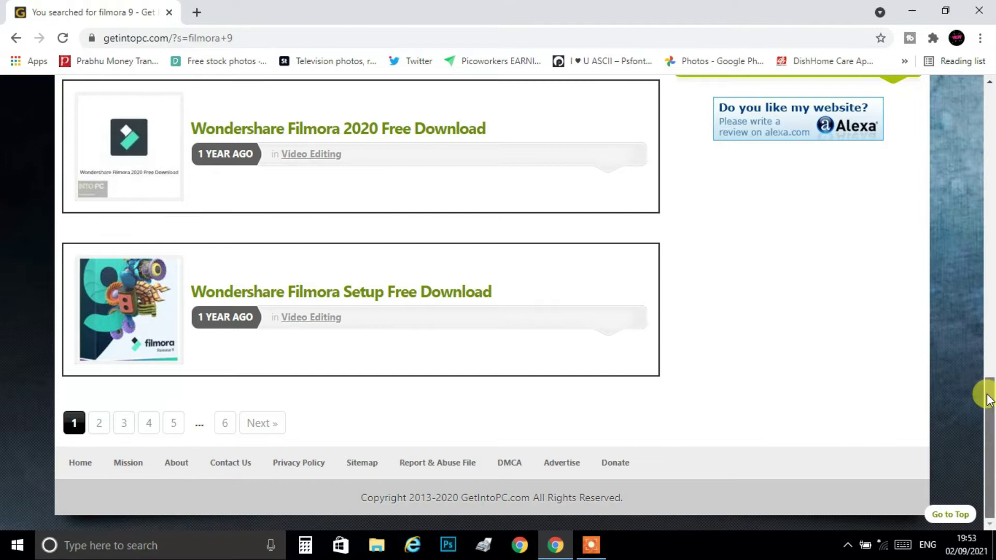
pyautogui.scroll(15, 986, 400)
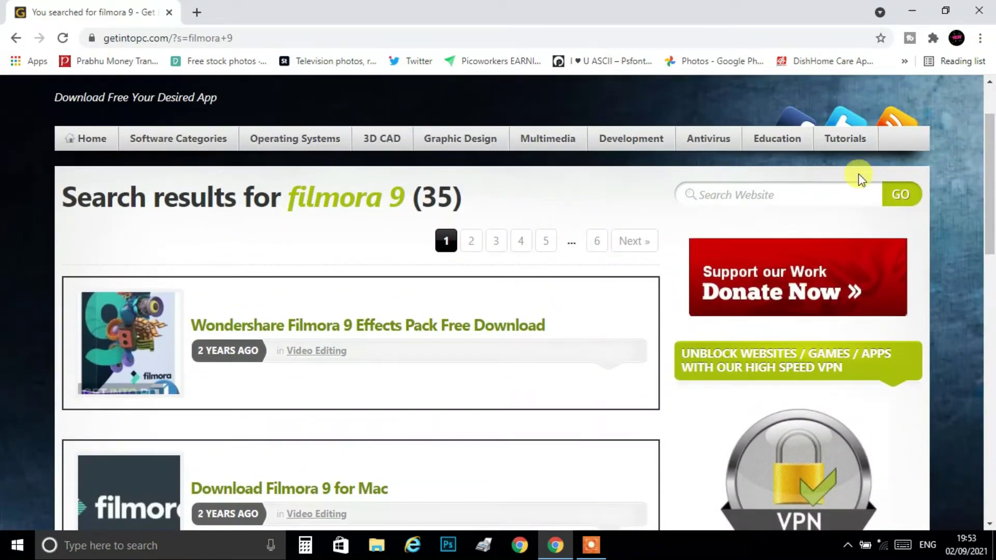
pyautogui.moveTo(992, 152); pyautogui.dragTo(992, 424)
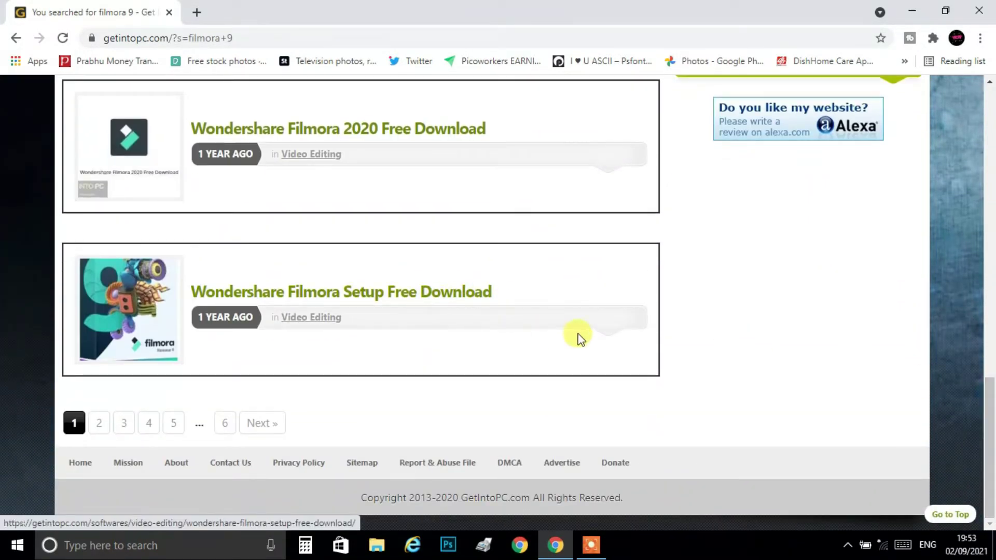
pyautogui.moveTo(984, 410); pyautogui.dragTo(963, 95)
# Step: Minimize the browser, refresh the desktop and open the filmora 9 folder inside mix swftoyer pc on Local Disk (F:) in File Explorer
pyautogui.click(911, 11)
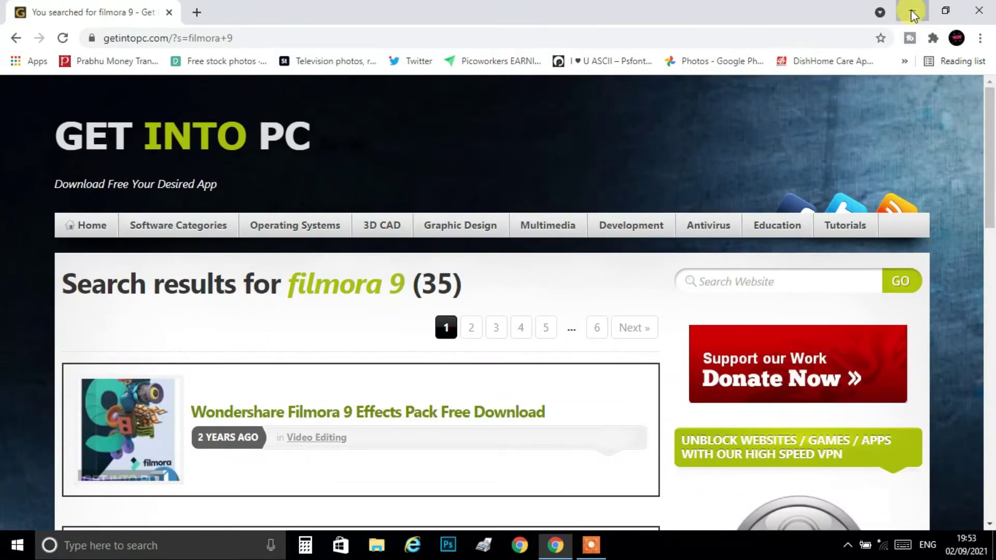
pyautogui.rightClick(704, 38)
pyautogui.click(738, 81)
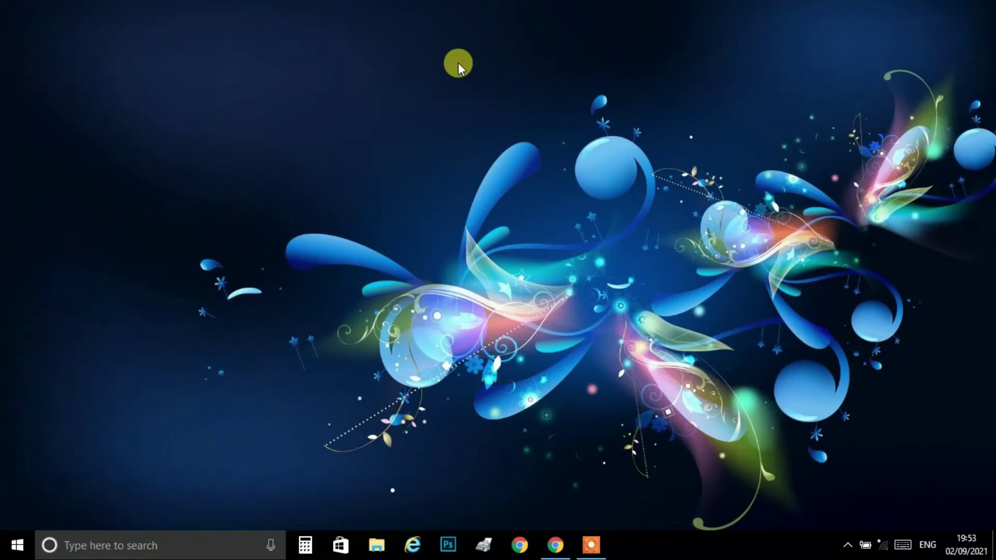
pyautogui.doubleClick(43, 33)
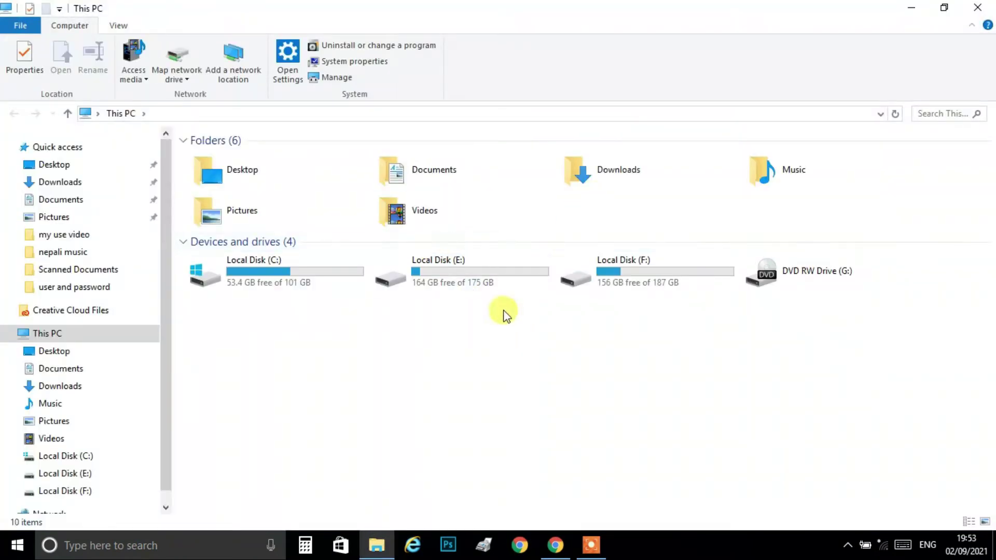
pyautogui.click(664, 282)
pyautogui.doubleClick(664, 282)
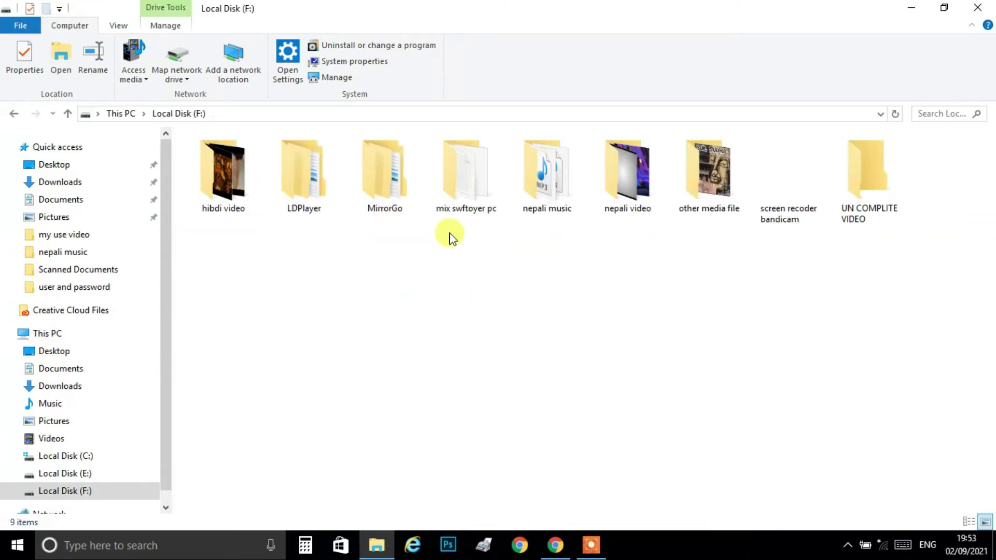
pyautogui.doubleClick(464, 193)
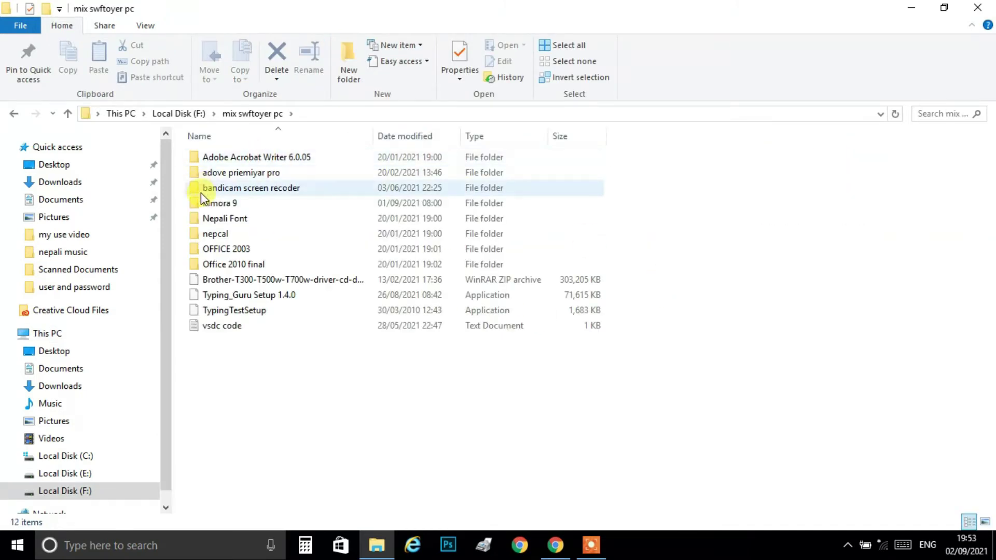
pyautogui.doubleClick(232, 205)
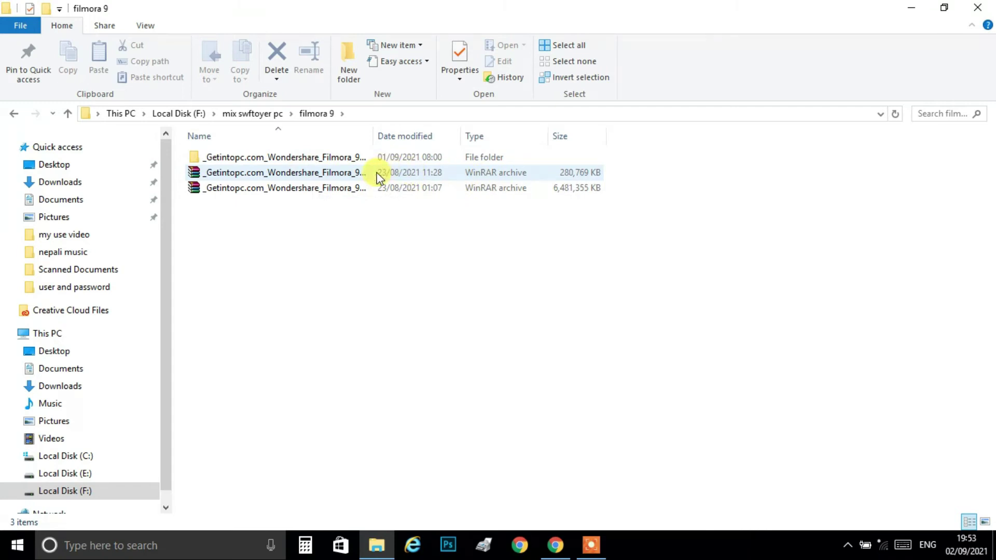
# Step: Show the extraction options for the smaller Filmora 9 WinRAR archive and dismiss them without extracting
pyautogui.click(256, 175)
pyautogui.rightClick(256, 174)
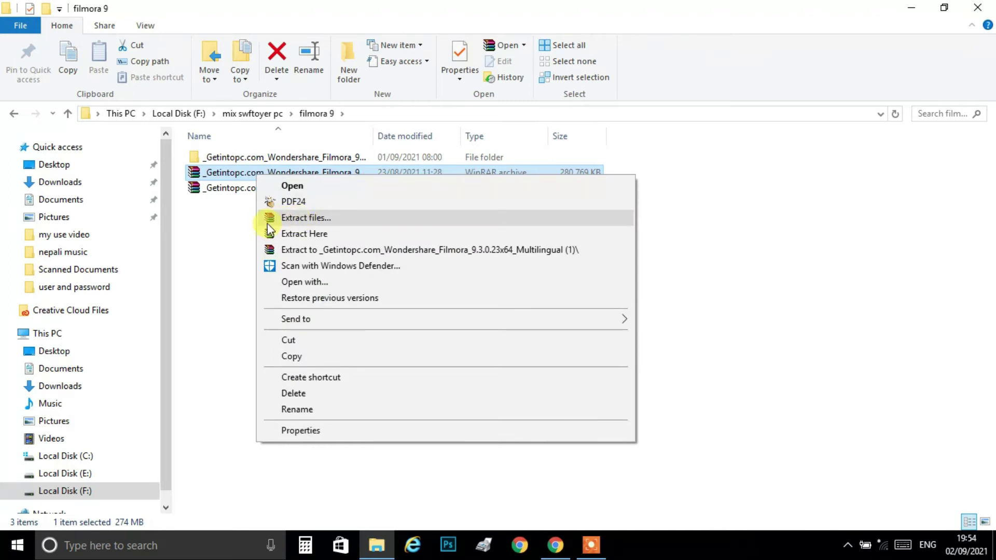
pyautogui.click(213, 232)
pyautogui.click(214, 231)
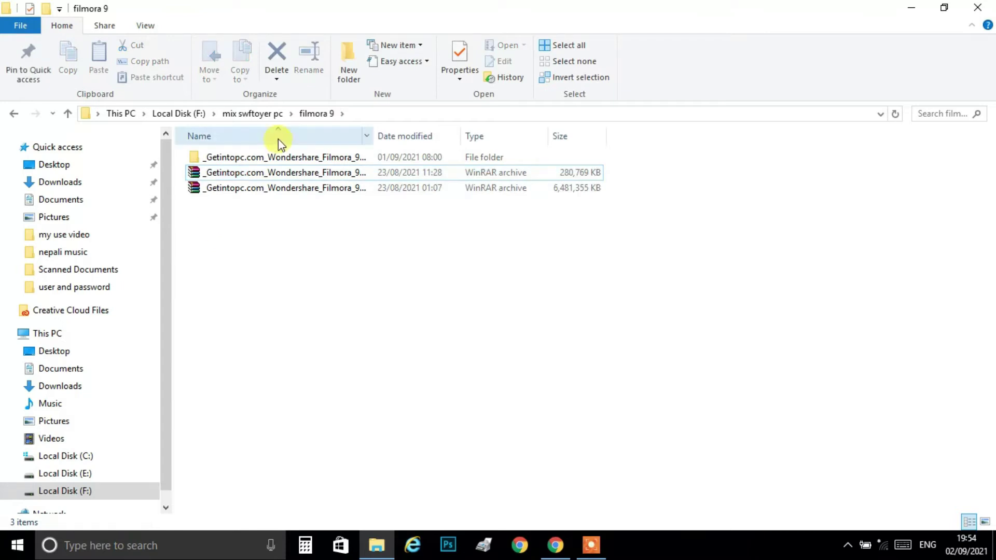
# Step: Open the extracted Filmora folder and its nested Wondershare_Filmora_9.3.0.23x64_Multilingual folders down to the setup files
pyautogui.doubleClick(250, 157)
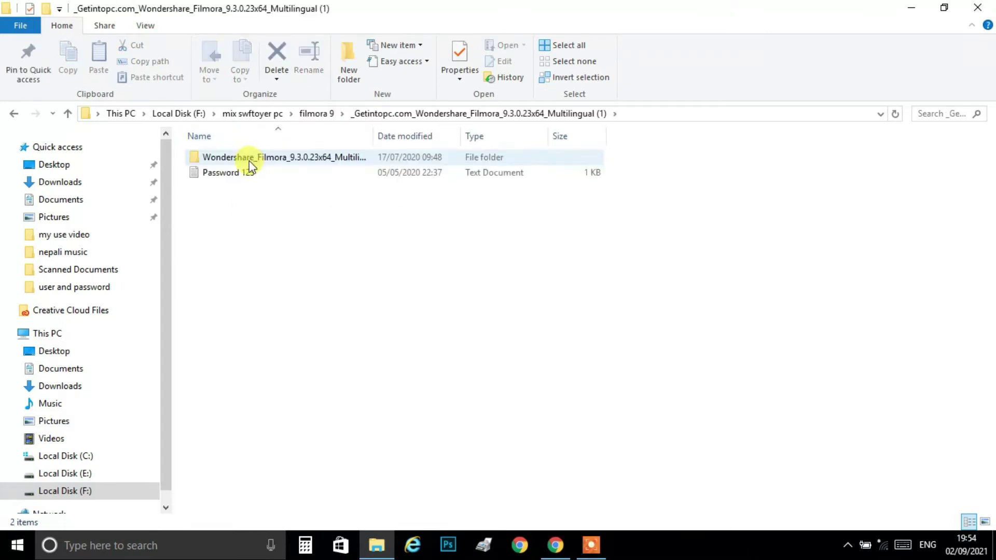
pyautogui.doubleClick(285, 157)
pyautogui.doubleClick(284, 157)
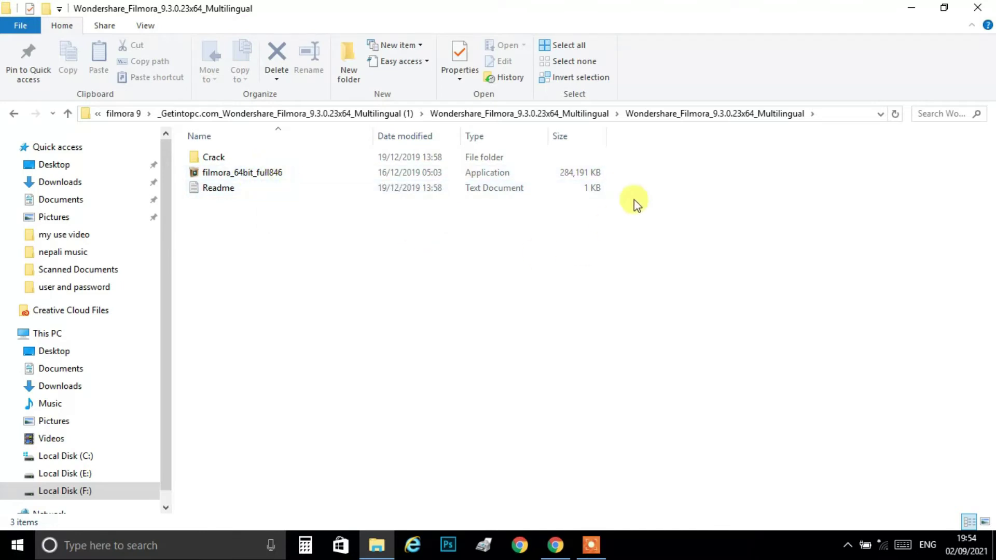
# Step: Minimize the folder window and refresh the desktop
pyautogui.click(909, 8)
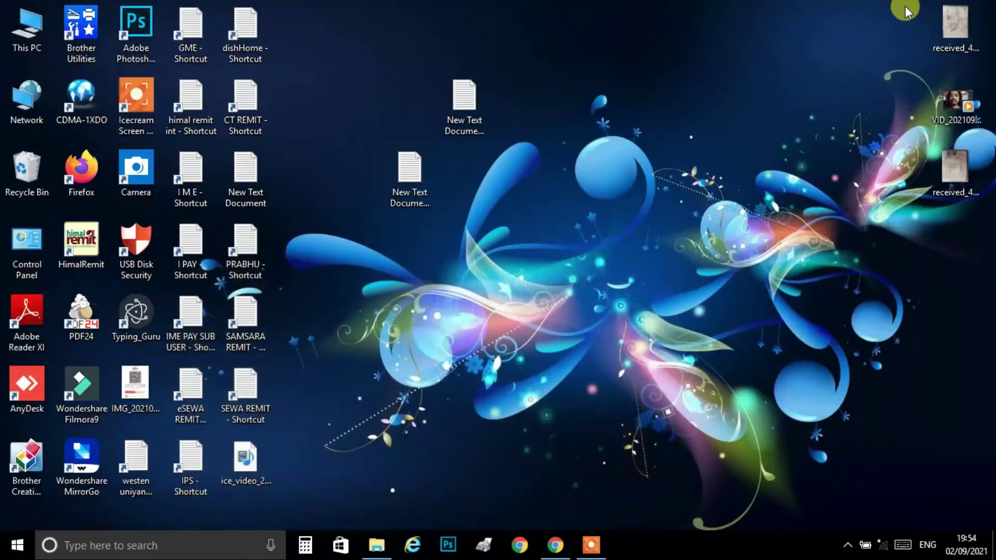
pyautogui.rightClick(714, 45)
pyautogui.click(752, 88)
pyautogui.rightClick(661, 58)
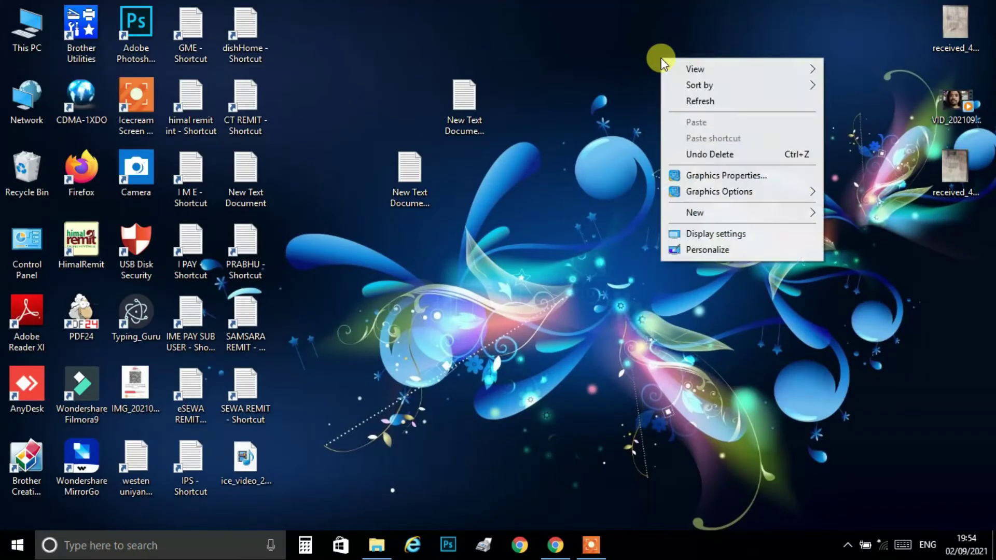
pyautogui.click(715, 101)
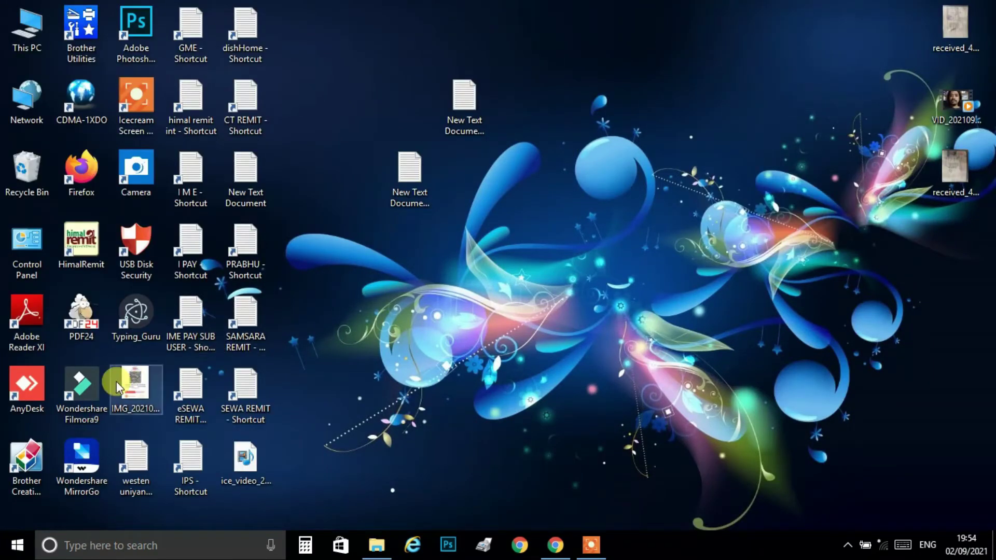
# Step: Mark the Wondershare Filmora9 desktop shortcut with a red rectangle using the screen recorder's drawing tools, and leave drawing mode
pyautogui.click(589, 544)
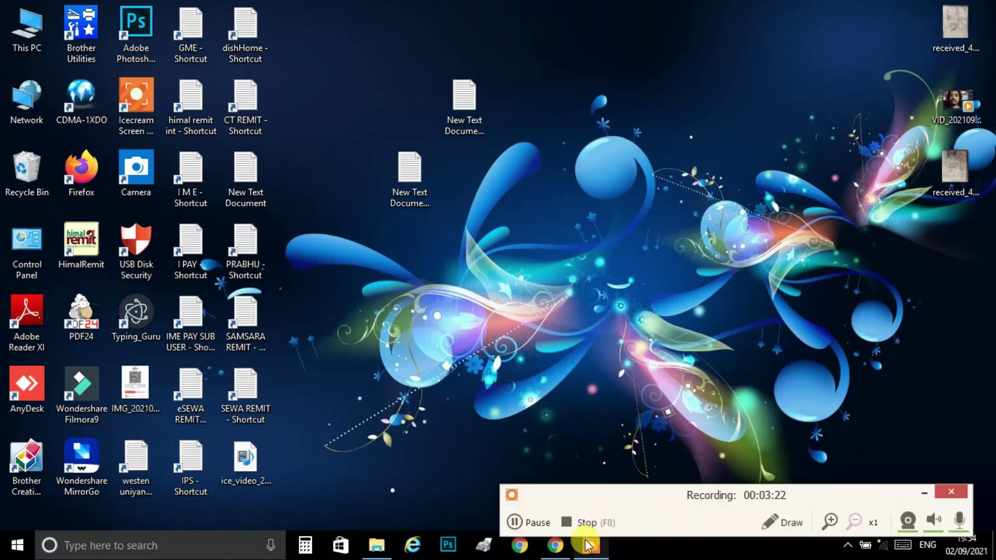
pyautogui.click(773, 523)
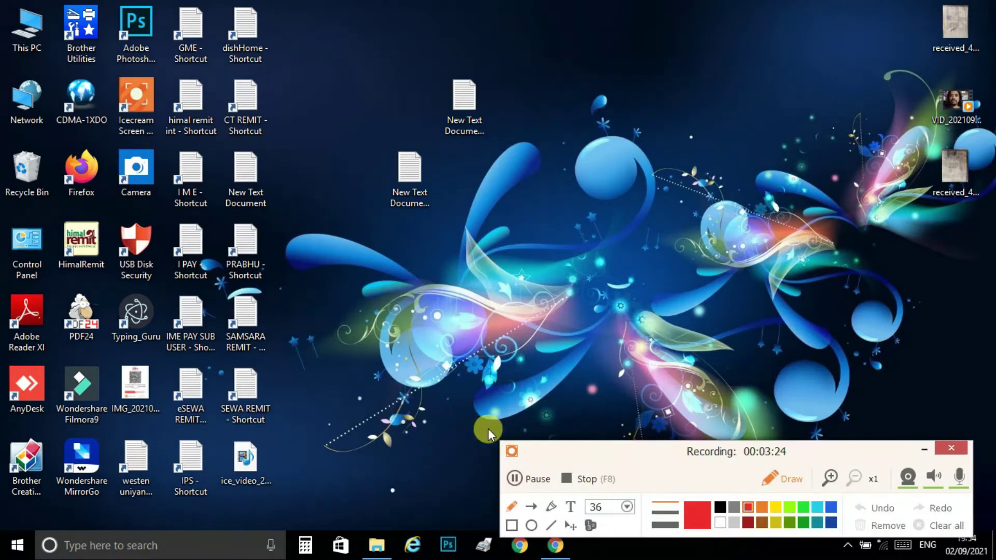
pyautogui.click(511, 525)
pyautogui.moveTo(57, 356); pyautogui.dragTo(113, 434)
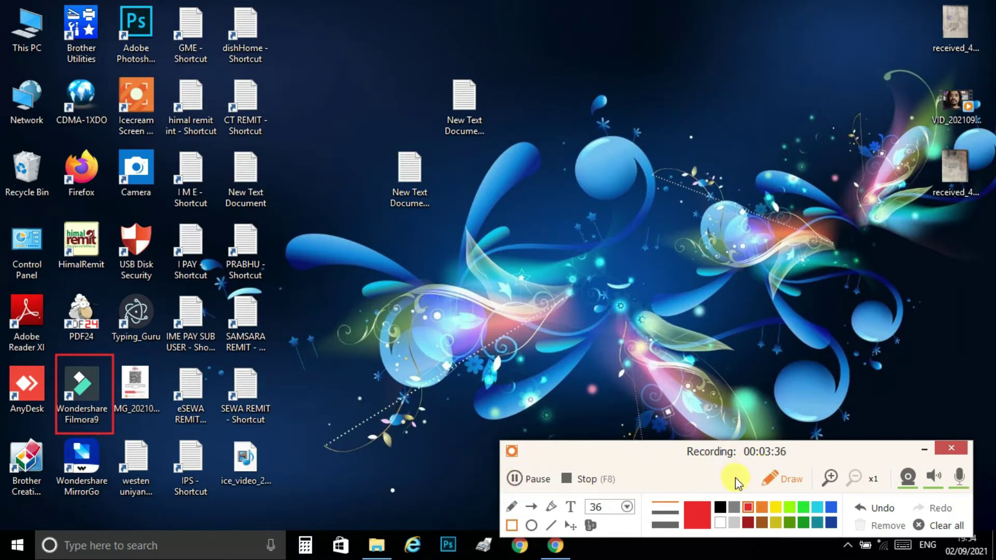
pyautogui.click(781, 479)
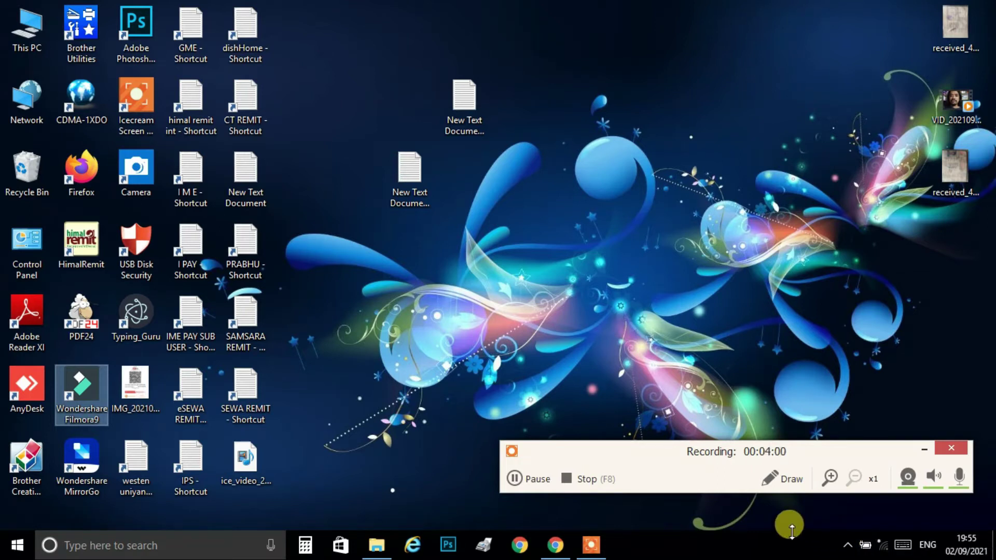
# Step: Start a Windows search for "anti" and accept the Filmora9 hardware requirements notice
pyautogui.click(126, 546)
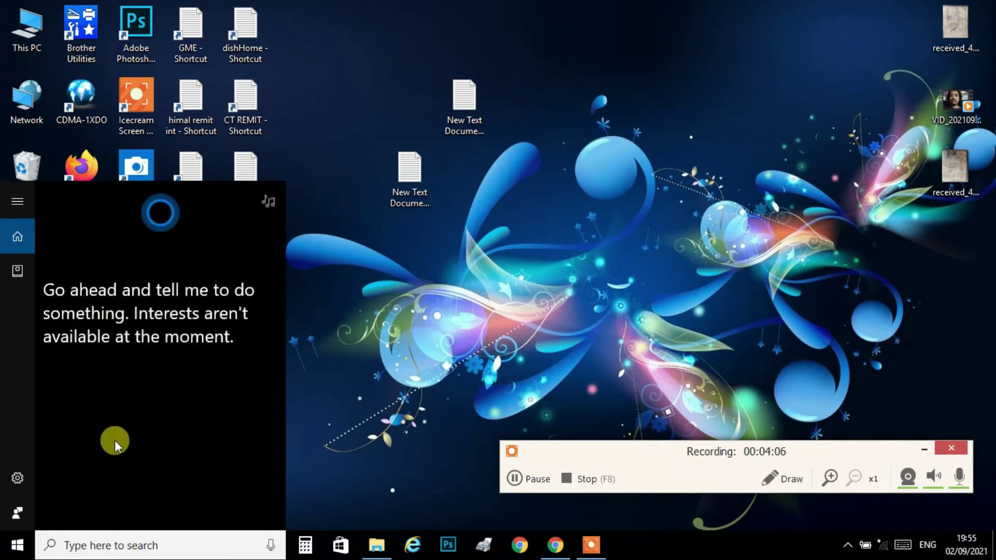
pyautogui.write('ant')
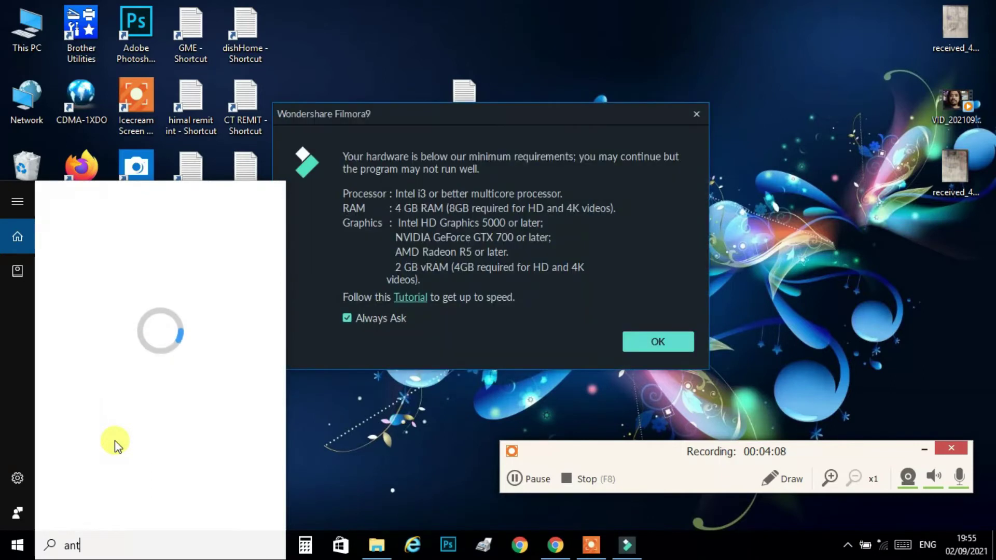
pyautogui.write('i')
pyautogui.click(673, 339)
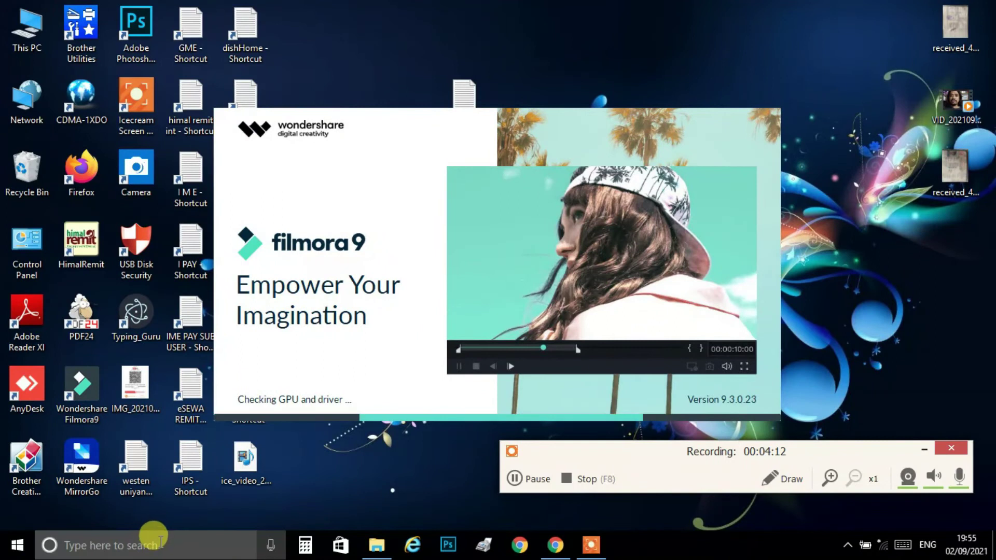
pyautogui.click(161, 542)
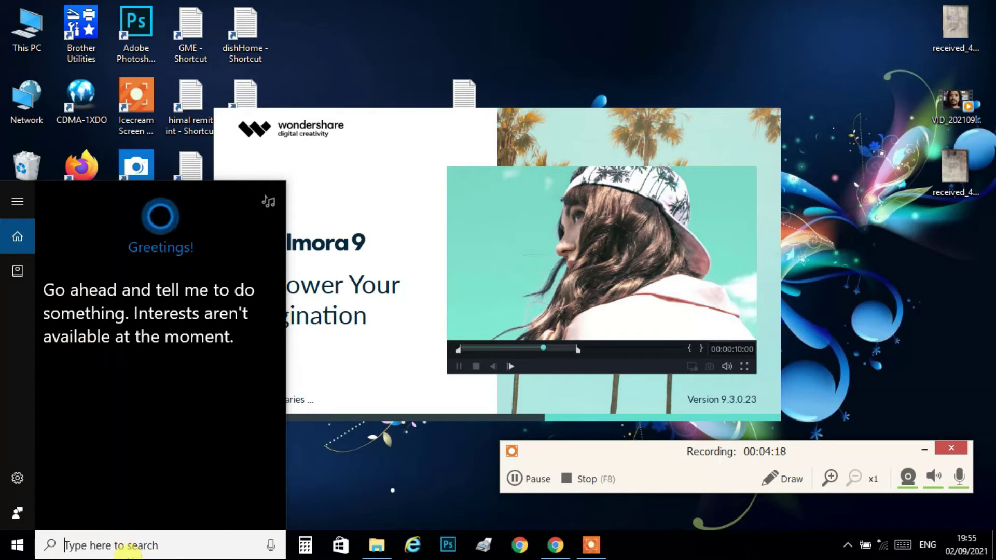
pyautogui.write('anit')
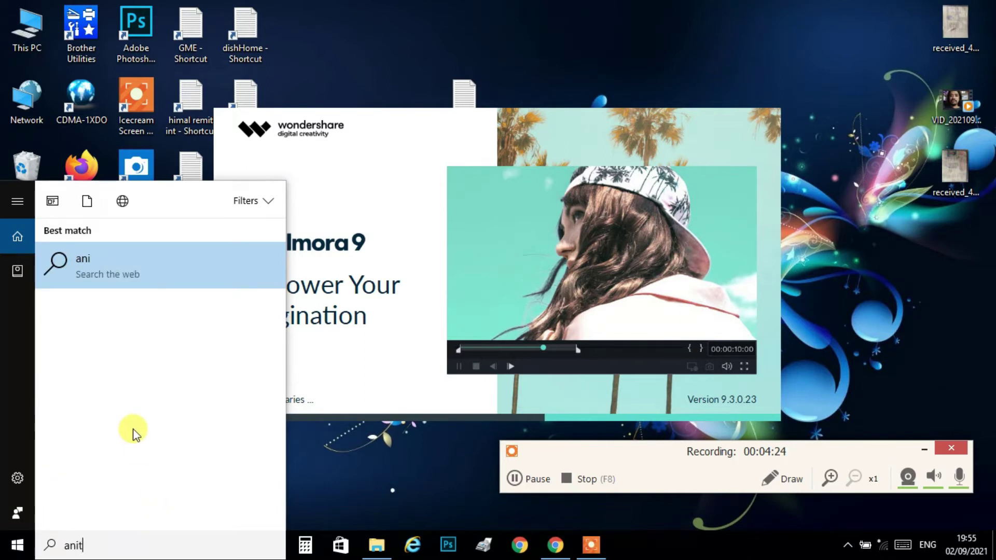
pyautogui.write('i')
pyautogui.press('BackSpace')
pyautogui.press('BackSpace')
pyautogui.press('BackSpace')
pyautogui.press('BackSpace')
pyautogui.press('BackSpace')
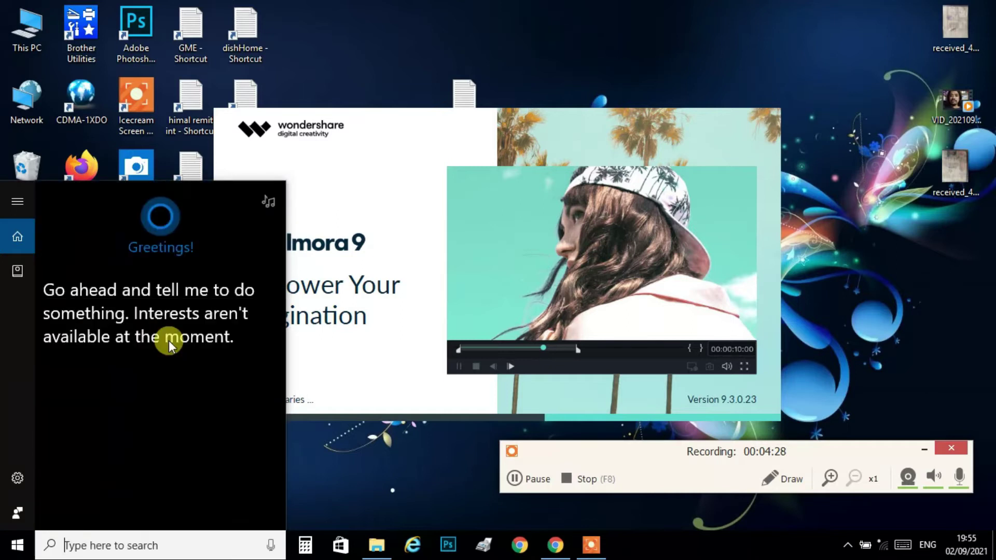
# Step: Search Windows for "ant" and open the settings page of Virus & threat protection
pyautogui.write('ant')
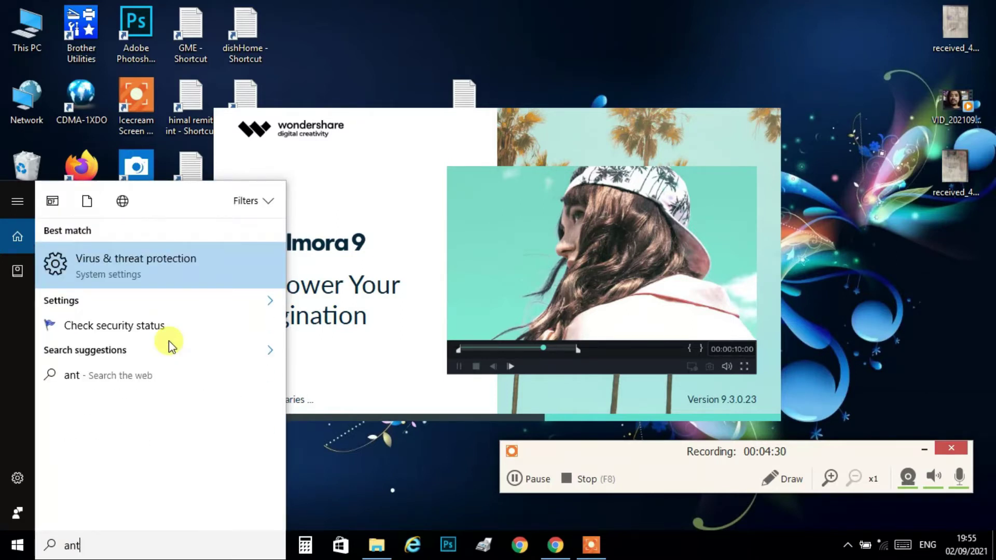
pyautogui.click(135, 266)
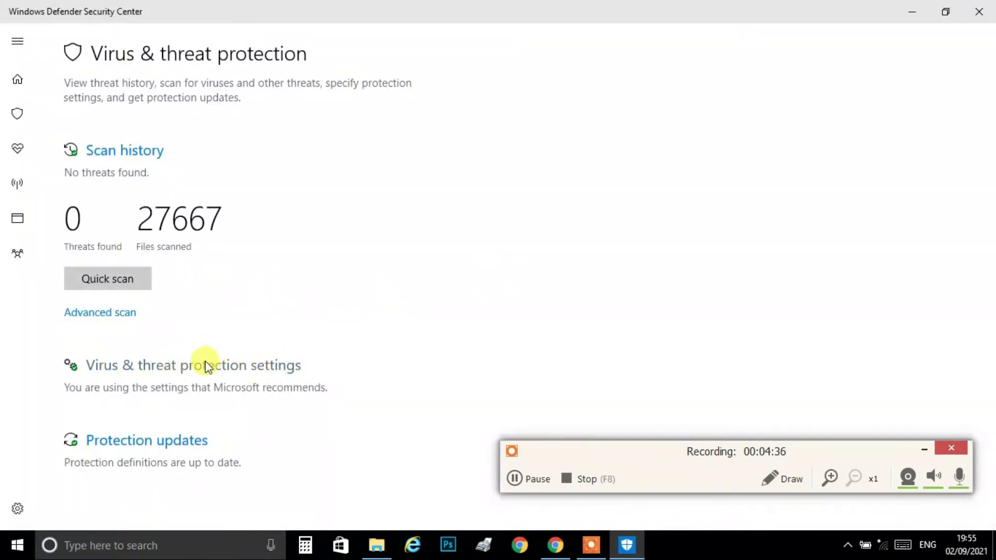
pyautogui.click(219, 365)
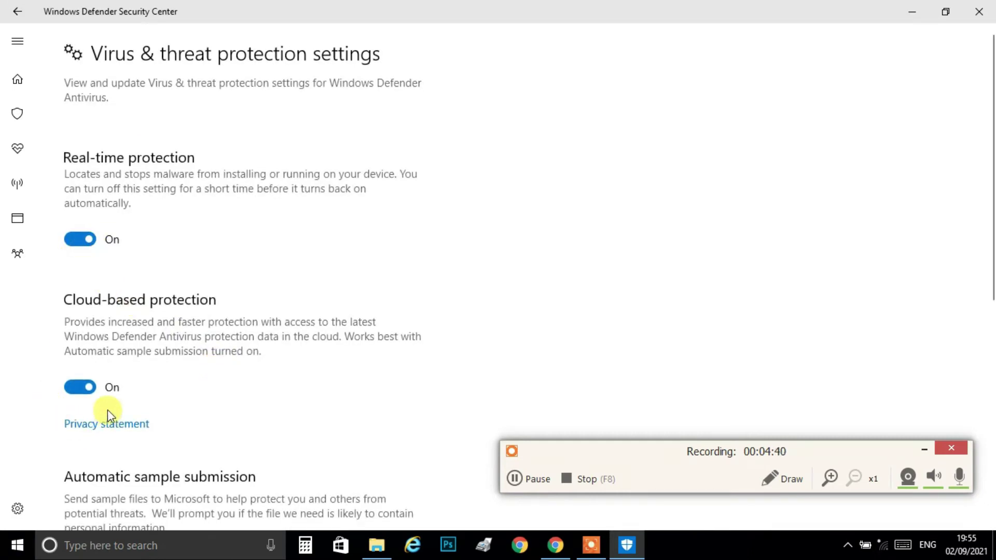
# Step: Mark the Automatic sample submission, Cloud-based protection and Real-time protection switches with red rectangles using the recorder's drawing tools, and leave drawing mode
pyautogui.scroll(-3, 991, 145)
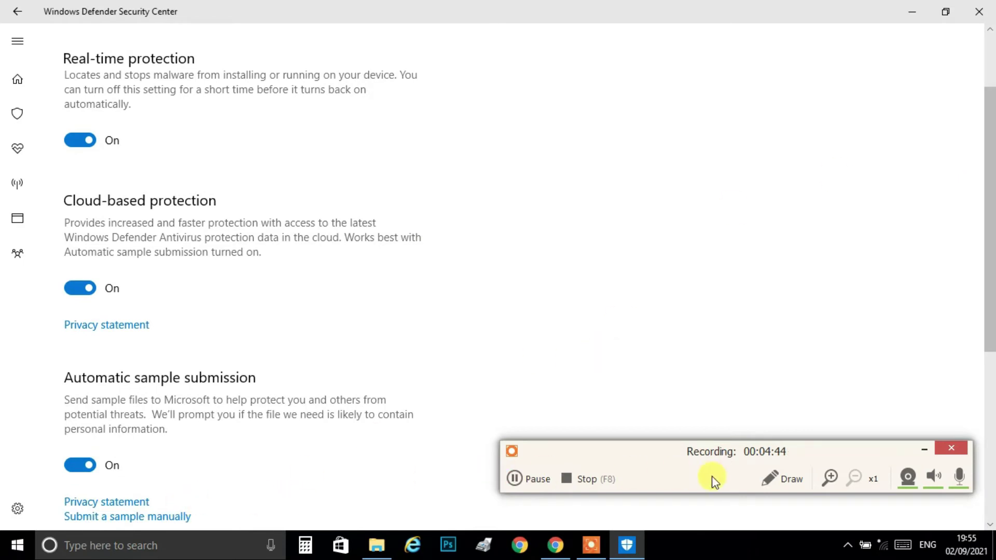
pyautogui.click(766, 477)
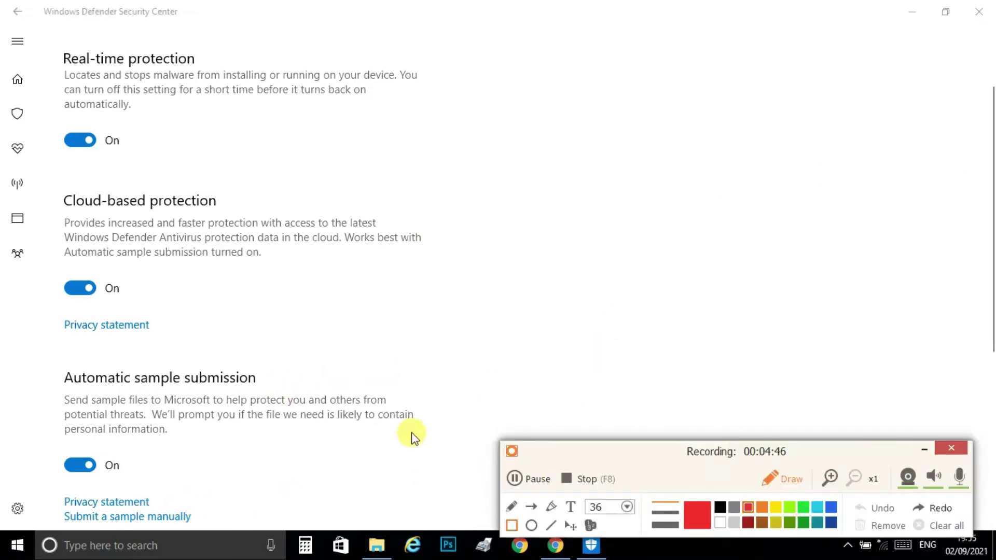
pyautogui.moveTo(44, 444); pyautogui.dragTo(161, 487)
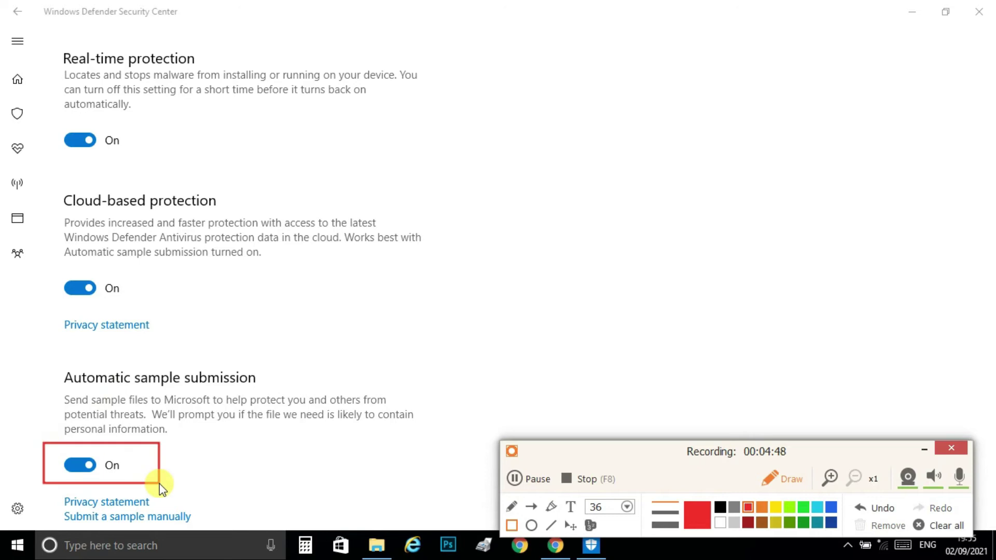
pyautogui.moveTo(52, 267); pyautogui.dragTo(152, 318)
pyautogui.moveTo(54, 123)
pyautogui.mouseDown()
pyautogui.moveTo(205, 179)
pyautogui.moveTo(180, 175)
pyautogui.mouseUp()
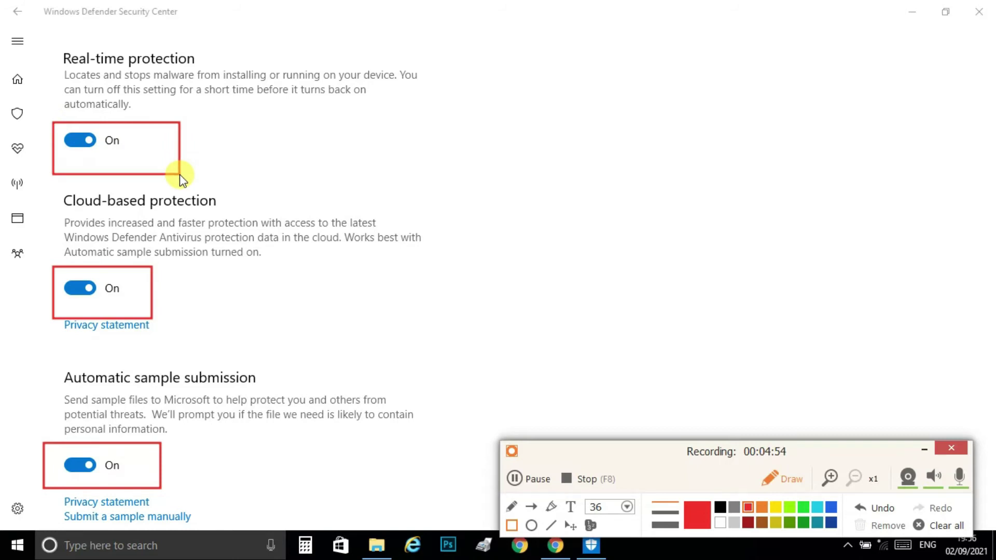
pyautogui.click(774, 481)
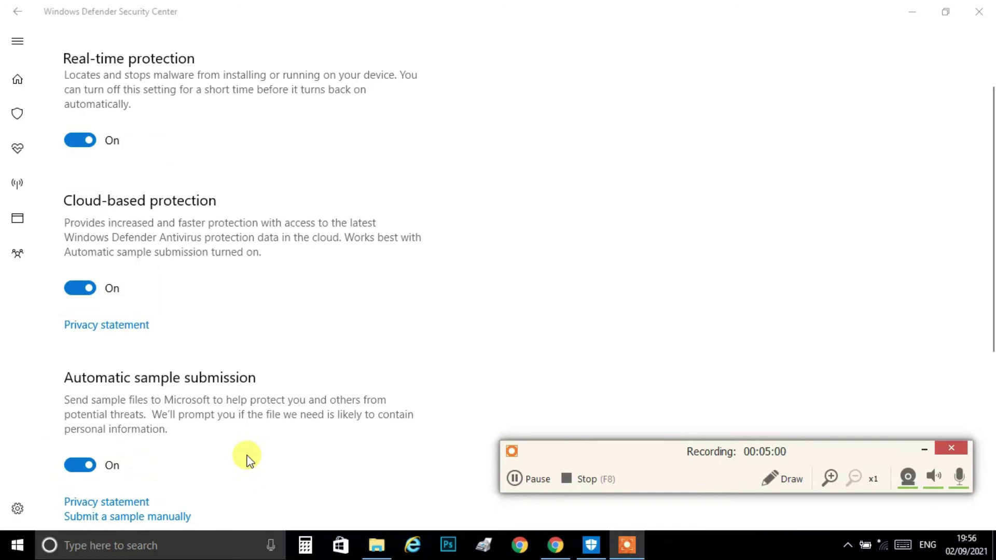
# Step: Minimize the Windows Defender Security Center, bring it back up and close it
pyautogui.click(912, 11)
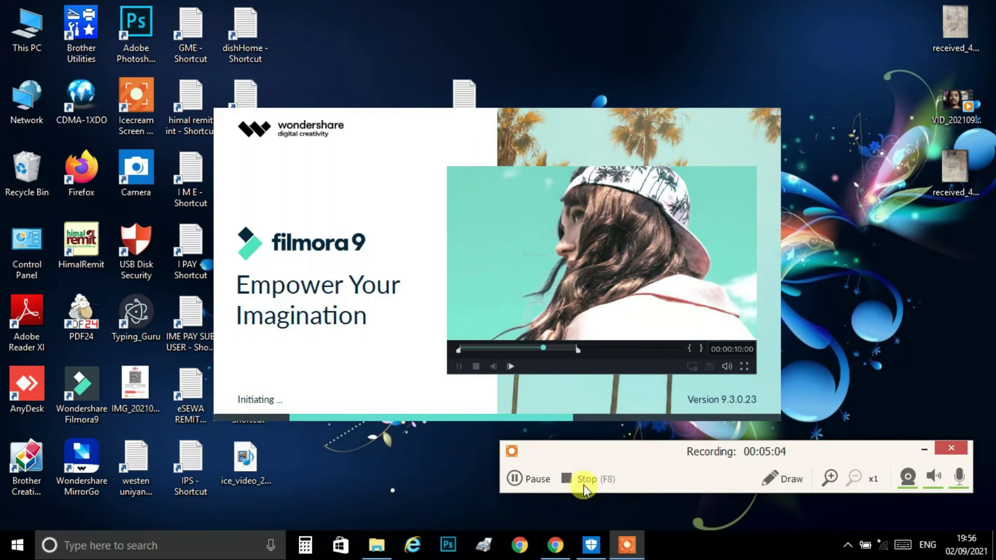
pyautogui.click(591, 543)
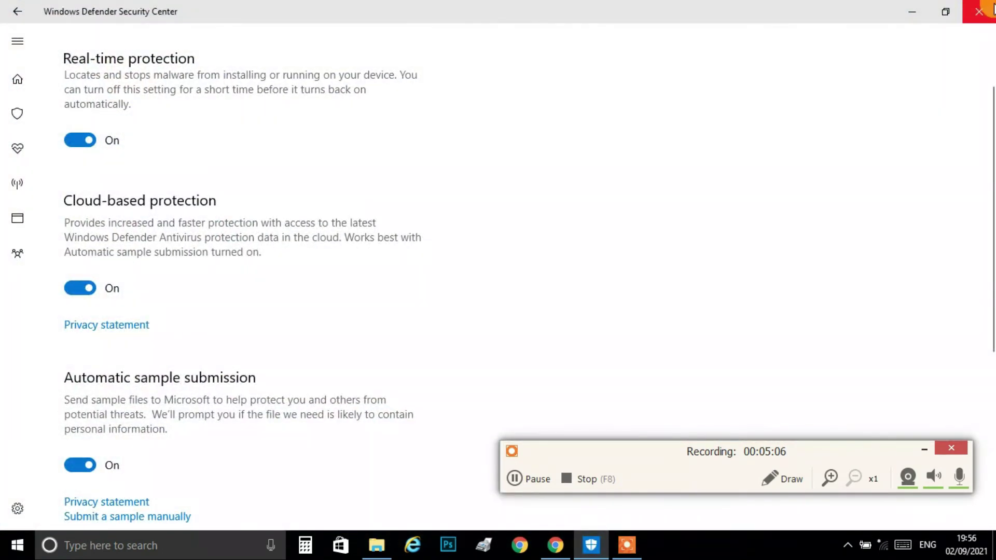
pyautogui.click(985, 10)
pyautogui.click(67, 386)
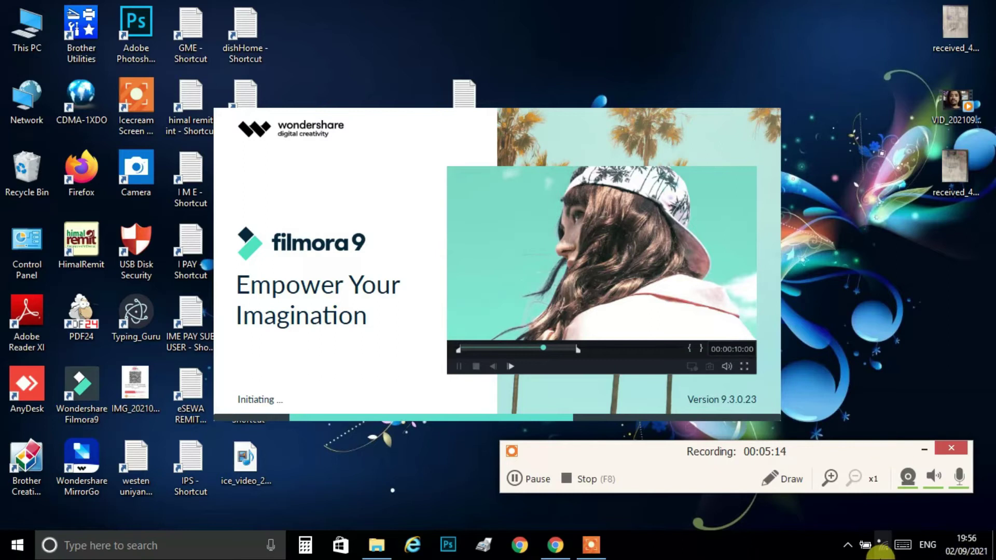
pyautogui.rightClick(719, 50)
pyautogui.click(754, 91)
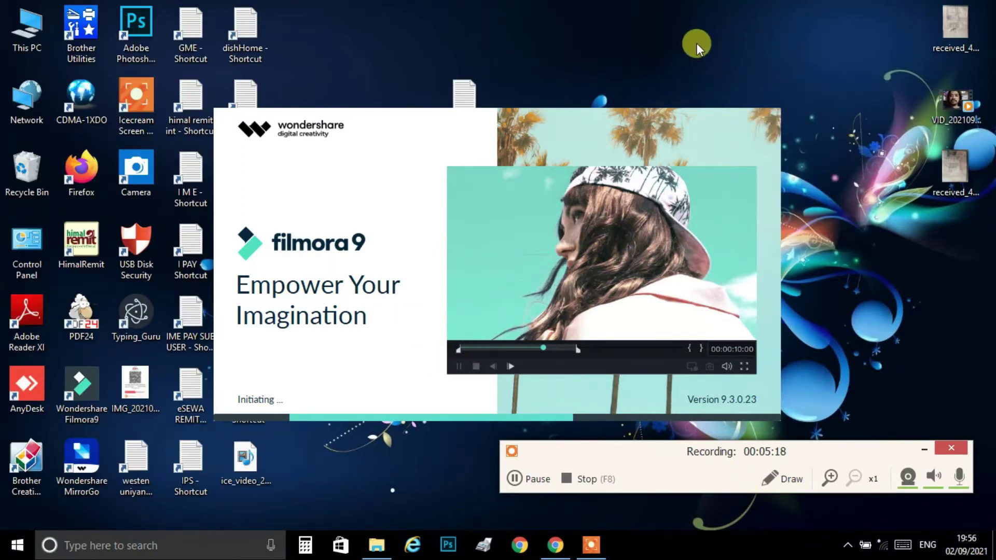
pyautogui.rightClick(696, 43)
pyautogui.click(731, 85)
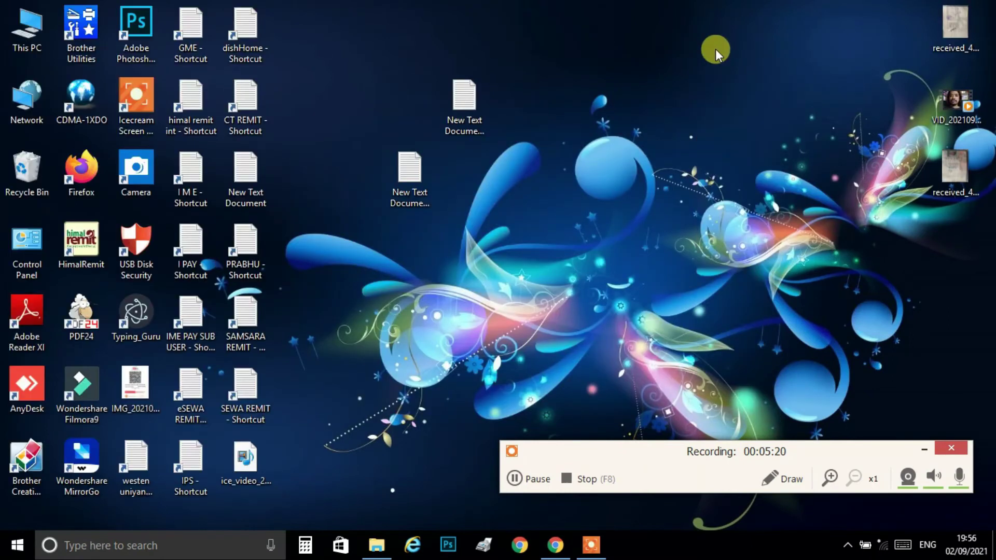
pyautogui.rightClick(715, 49)
pyautogui.click(753, 87)
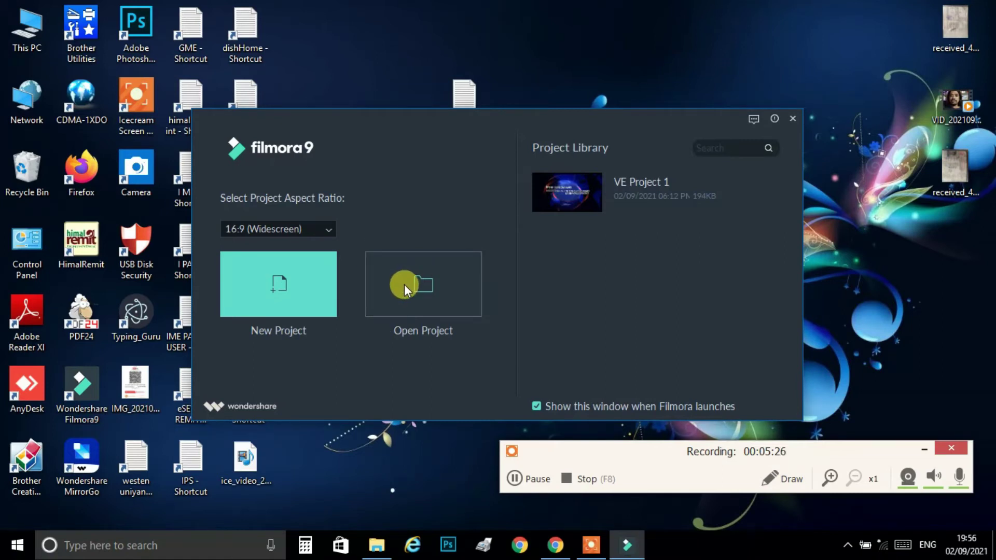
# Step: Cancel opening an existing project, start a new 16:9 (Widescreen) project in Filmora9 and dismiss the connection notice
pyautogui.click(429, 291)
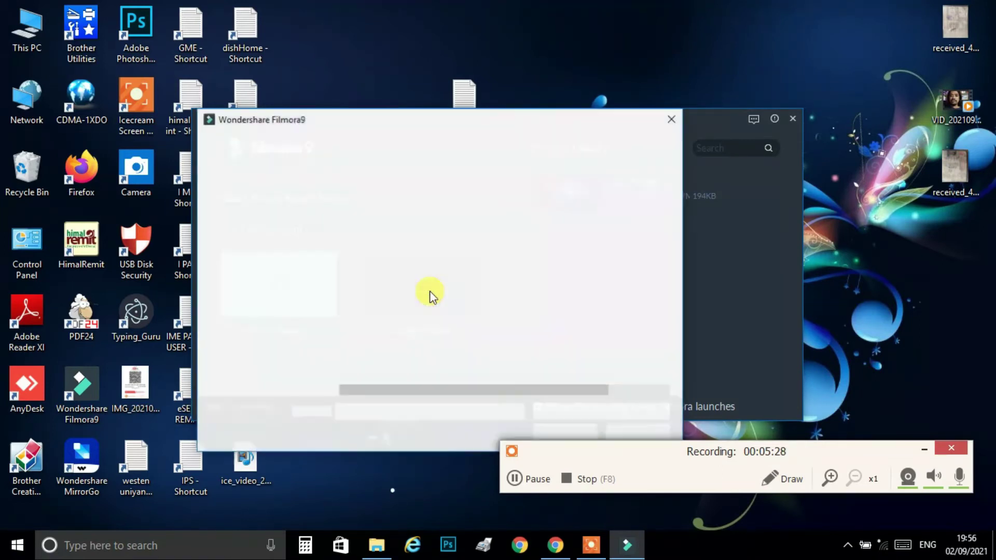
pyautogui.click(677, 119)
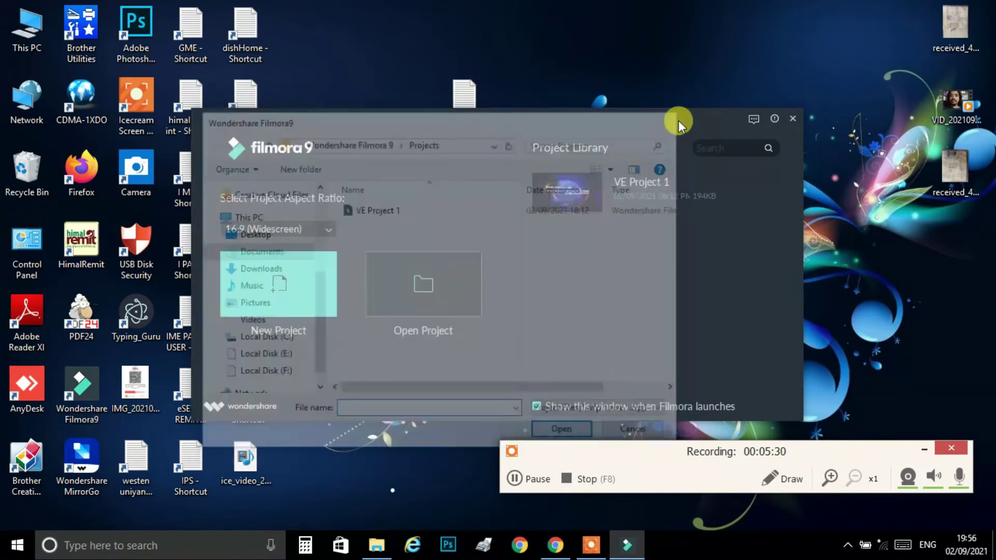
pyautogui.click(262, 297)
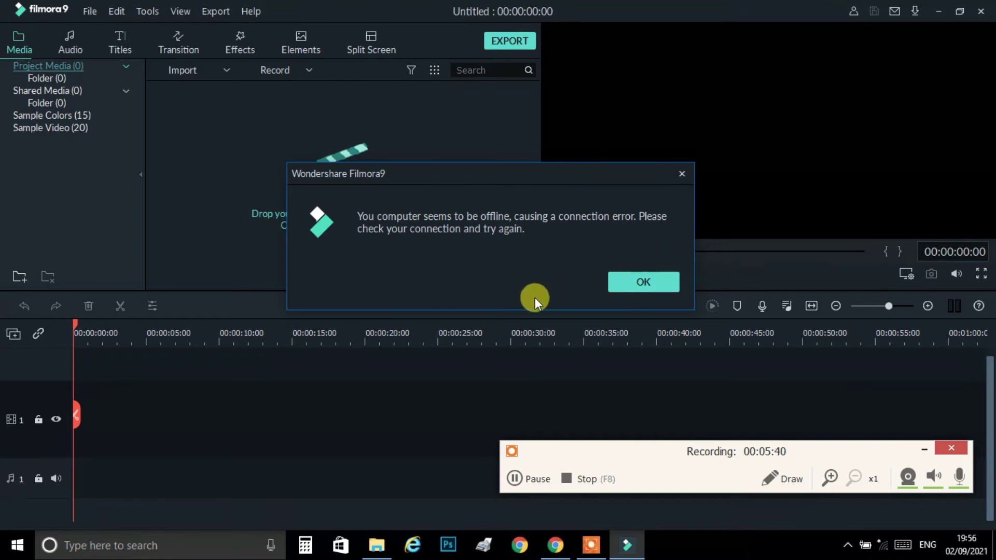
pyautogui.click(684, 176)
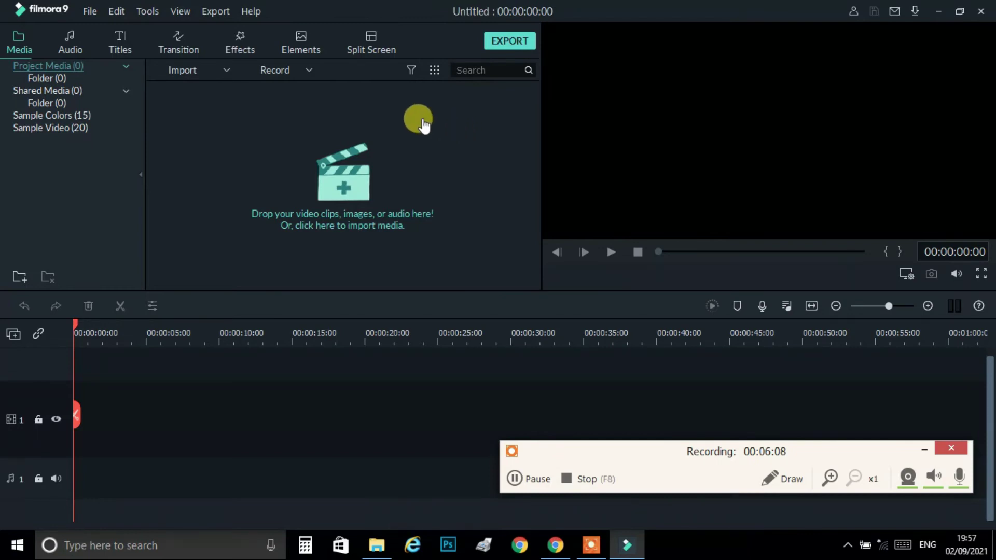
# Step: Open Filmora's Offline Activation dialog, mark the licensed e-mail and registration code fields with red rectangles, and close the dialog
pyautogui.click(249, 13)
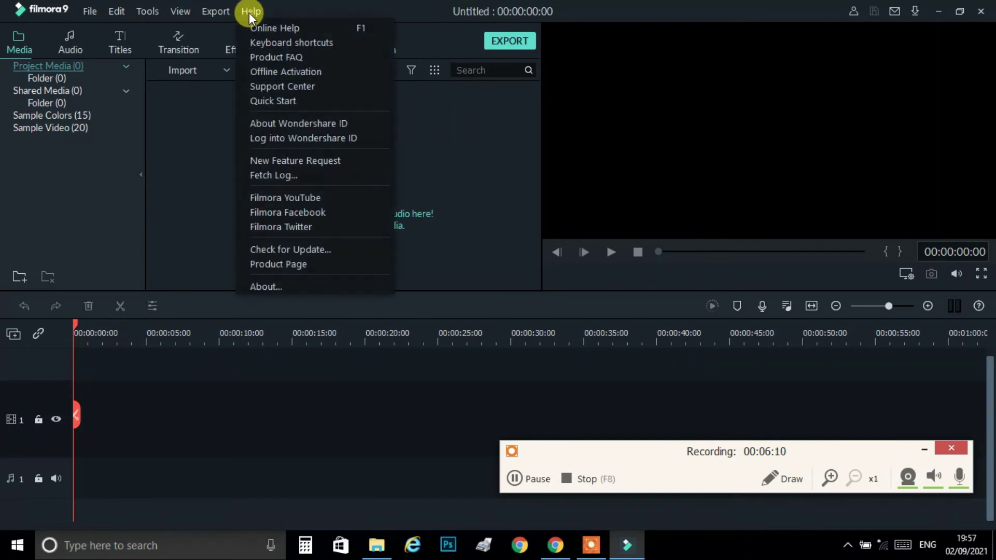
pyautogui.click(293, 76)
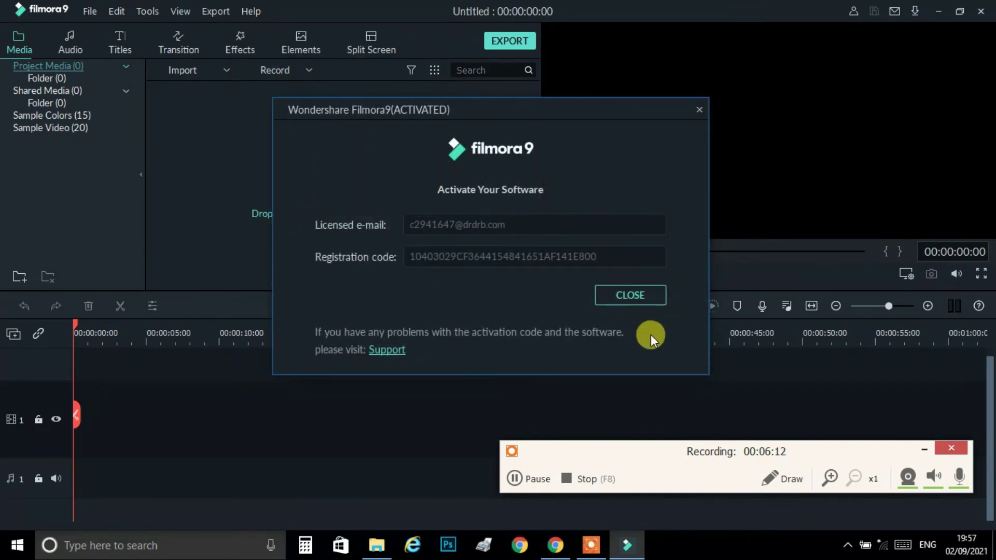
pyautogui.click(777, 471)
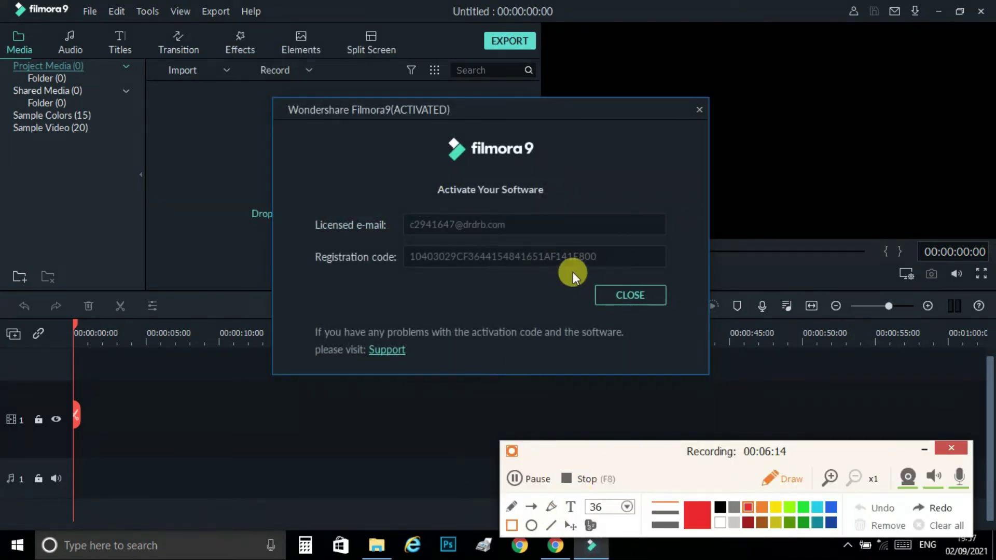
pyautogui.moveTo(402, 205)
pyautogui.mouseDown()
pyautogui.moveTo(434, 222)
pyautogui.moveTo(593, 254)
pyautogui.moveTo(688, 250)
pyautogui.moveTo(671, 242)
pyautogui.mouseUp()
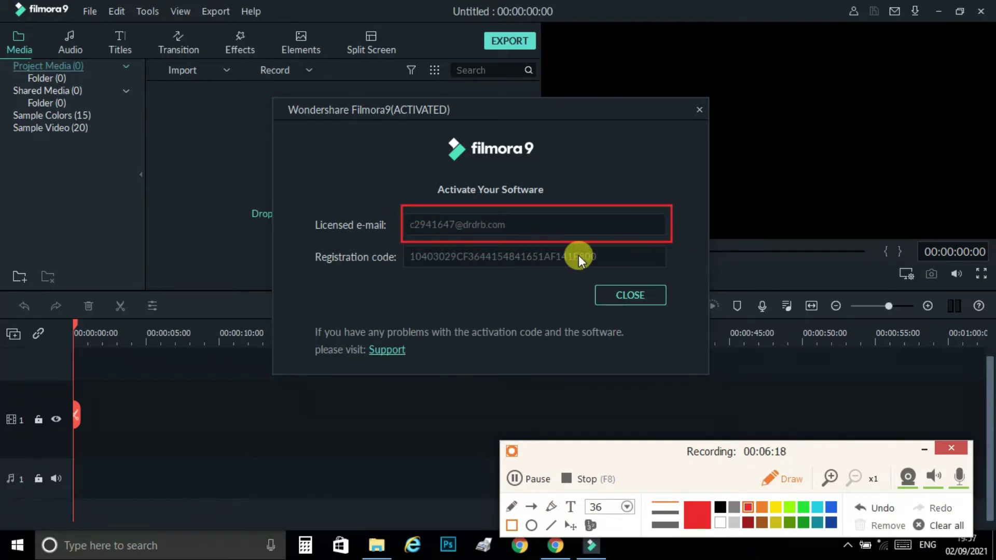
pyautogui.moveTo(397, 244); pyautogui.dragTo(678, 279)
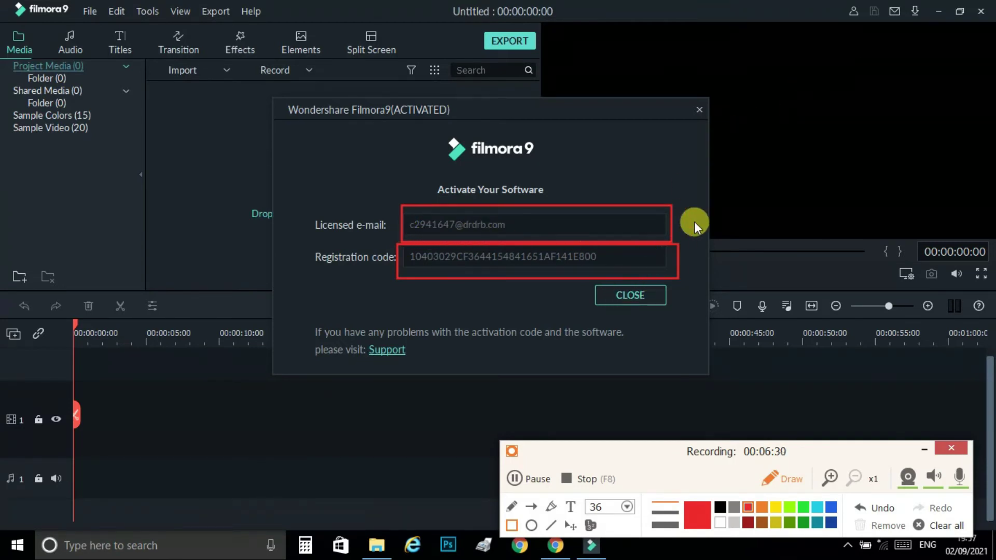
pyautogui.click(791, 480)
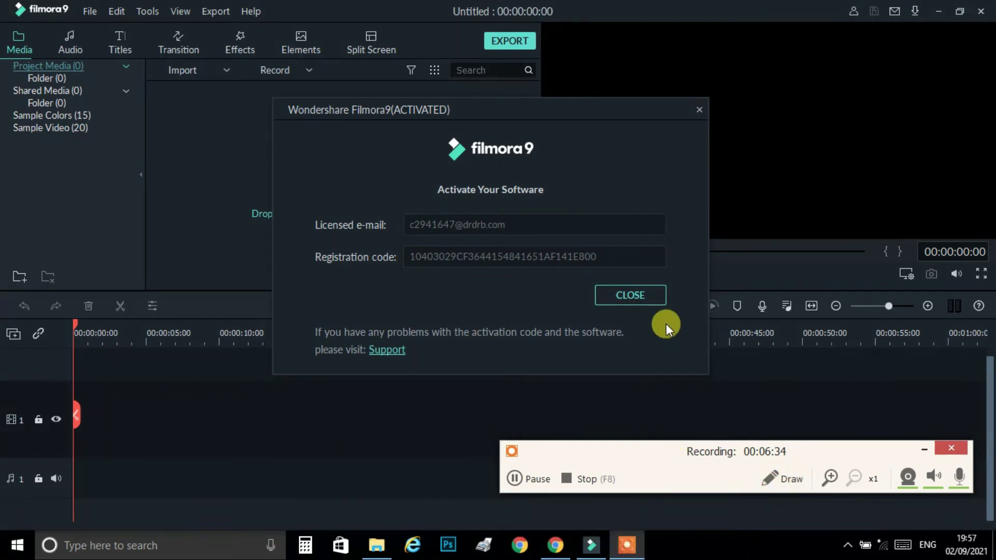
pyautogui.click(617, 295)
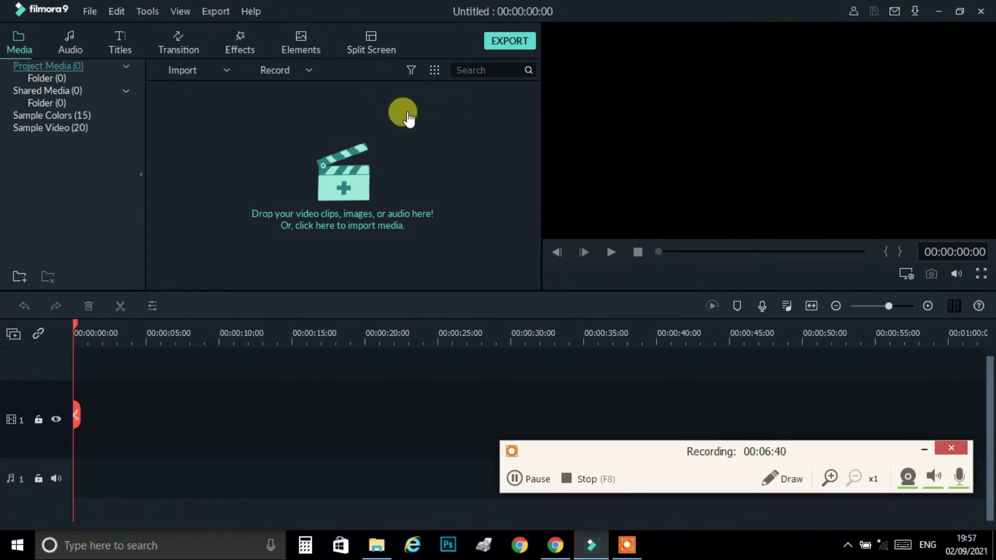
# Step: Minimize Filmora9, open the New Text Document (2) file from the desktop in a maximized Notepad window and select all its licence entries
pyautogui.click(939, 8)
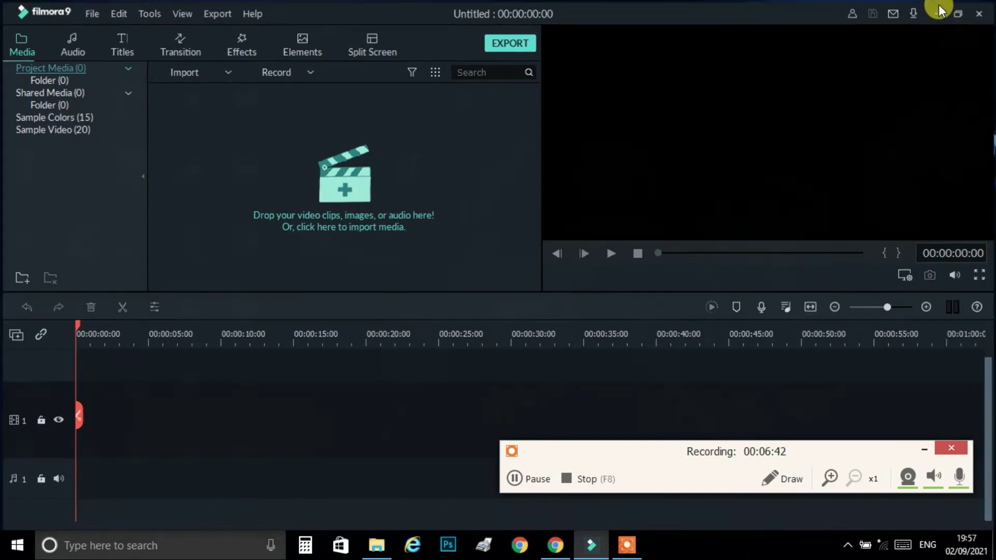
pyautogui.doubleClick(415, 169)
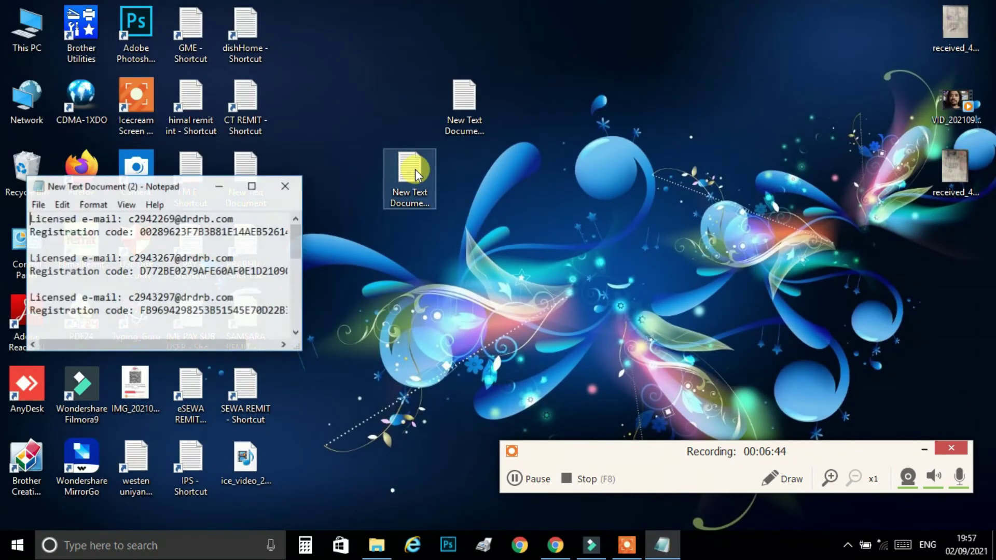
pyautogui.click(259, 182)
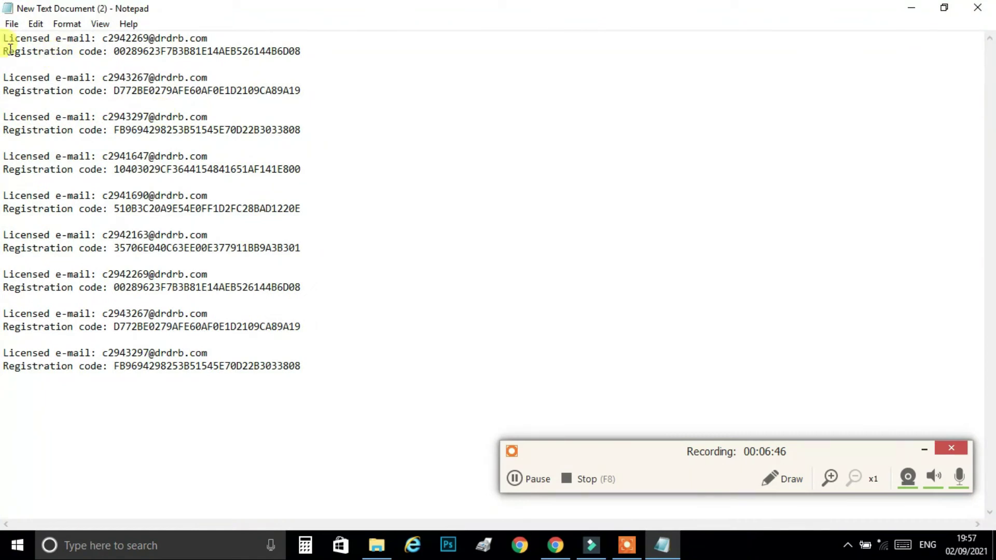
pyautogui.moveTo(9, 42); pyautogui.dragTo(367, 366)
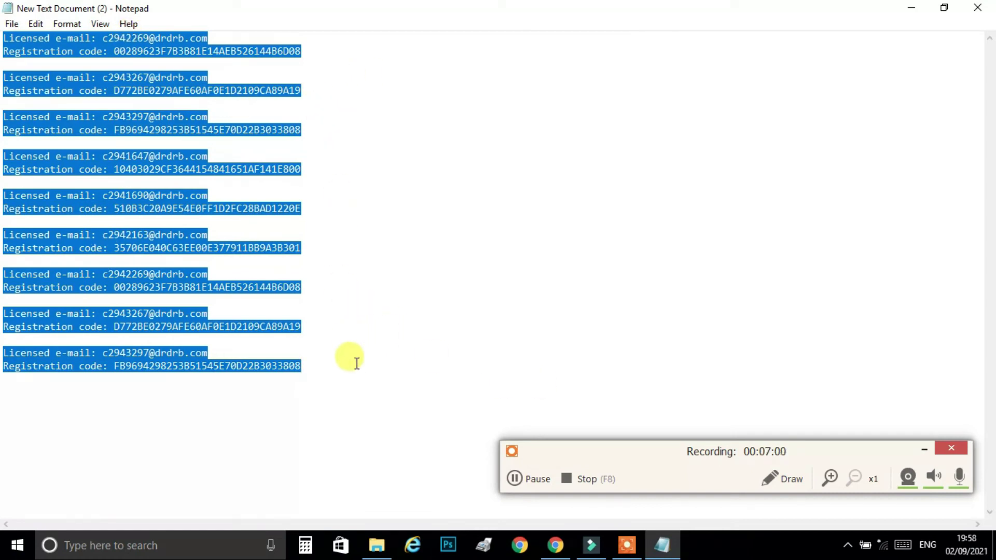
# Step: Switch back to Filmora9, and minimize both it and the Notepad window to return to the desktop
pyautogui.click(591, 553)
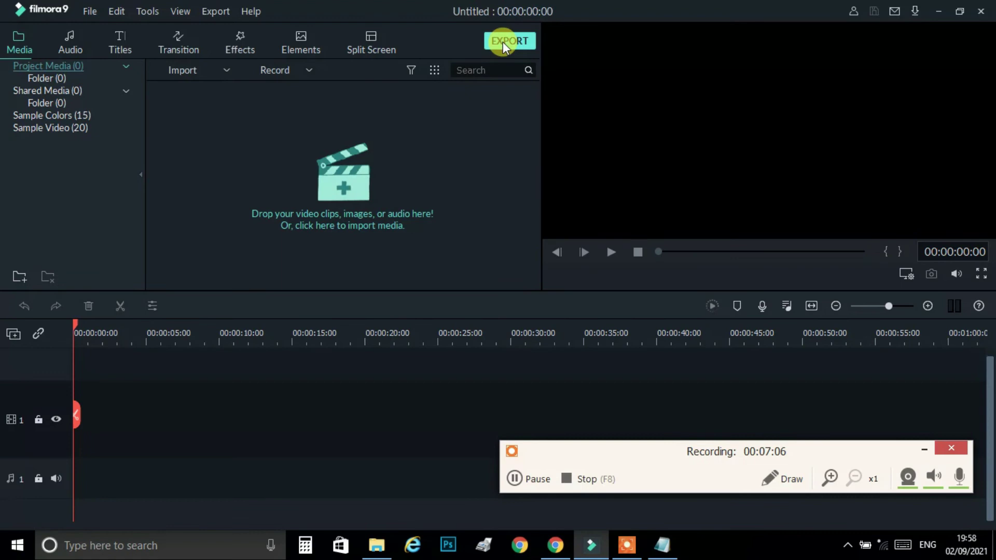
pyautogui.click(940, 12)
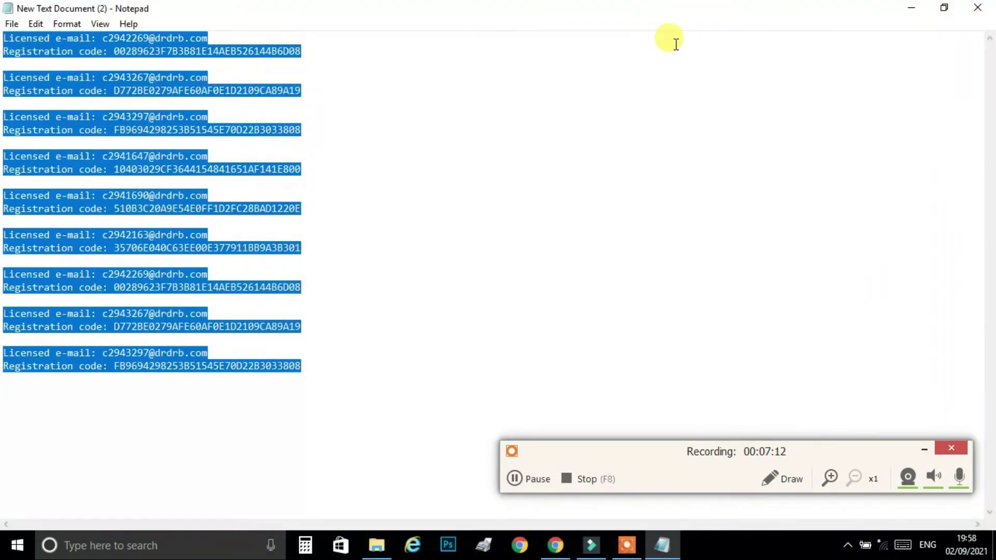
pyautogui.click(913, 8)
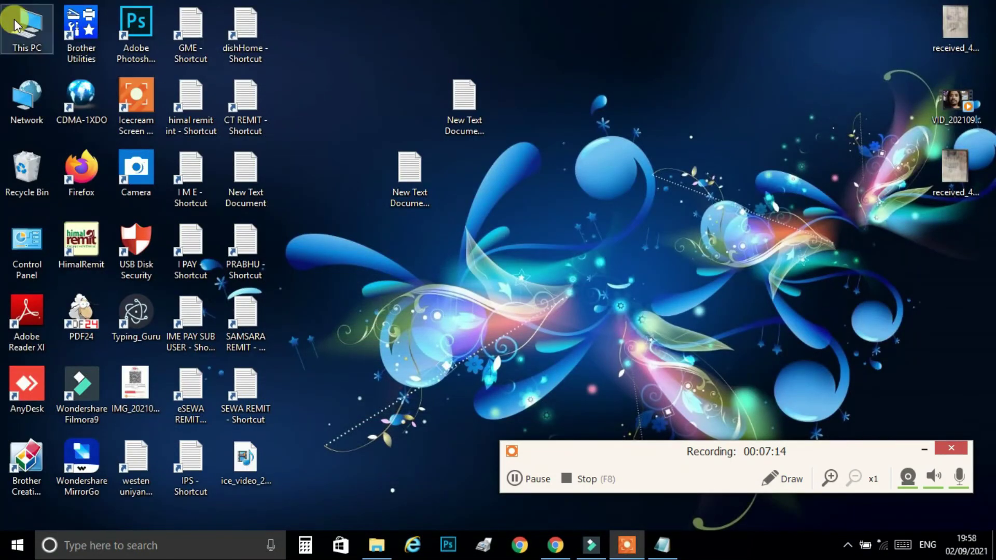
# Step: Browse the Local Disk (F:) and (E:) drives, open the MY EDITE VIDEO folder on E:, and close the File Explorer window
pyautogui.doubleClick(27, 28)
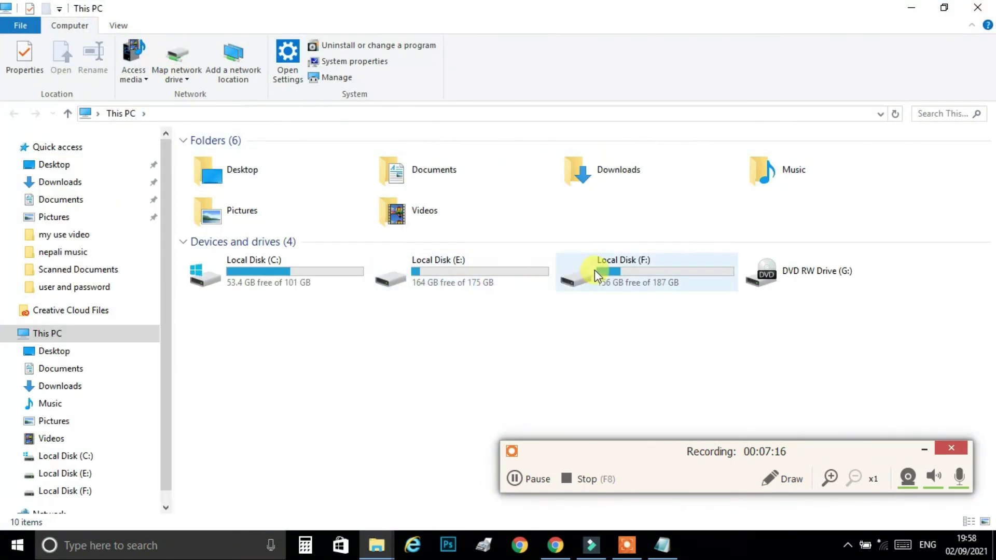
pyautogui.click(623, 267)
pyautogui.doubleClick(622, 267)
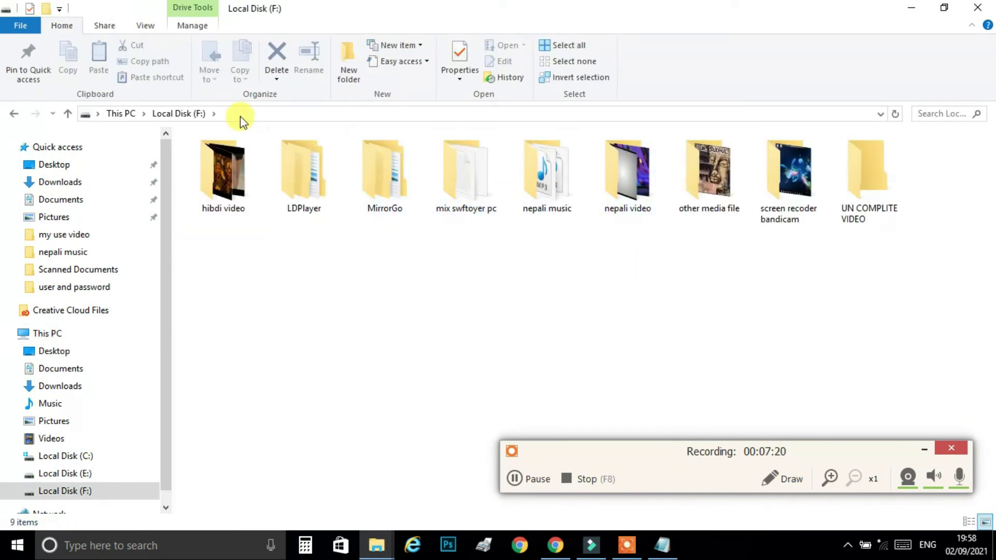
pyautogui.click(17, 115)
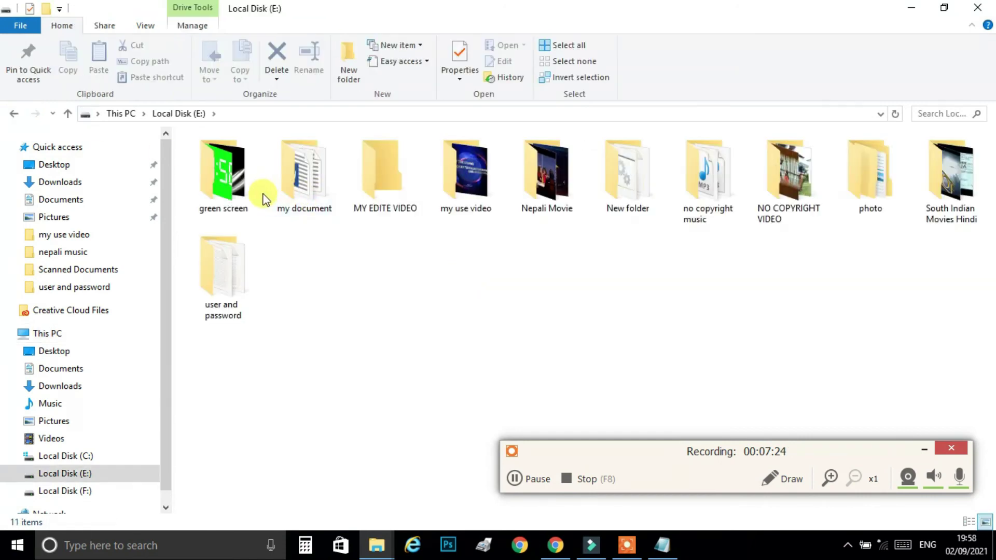
pyautogui.click(374, 189)
pyautogui.doubleClick(374, 188)
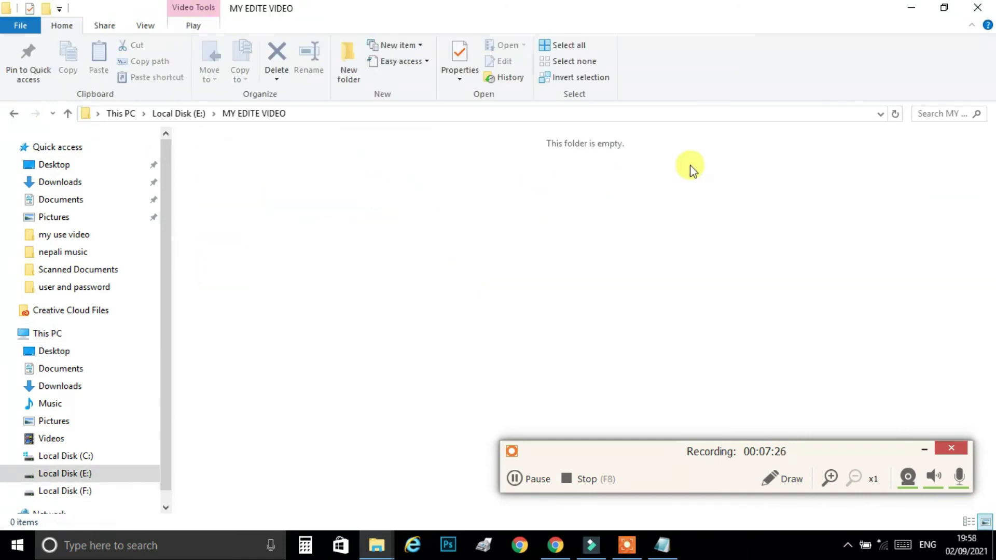
pyautogui.click(981, 12)
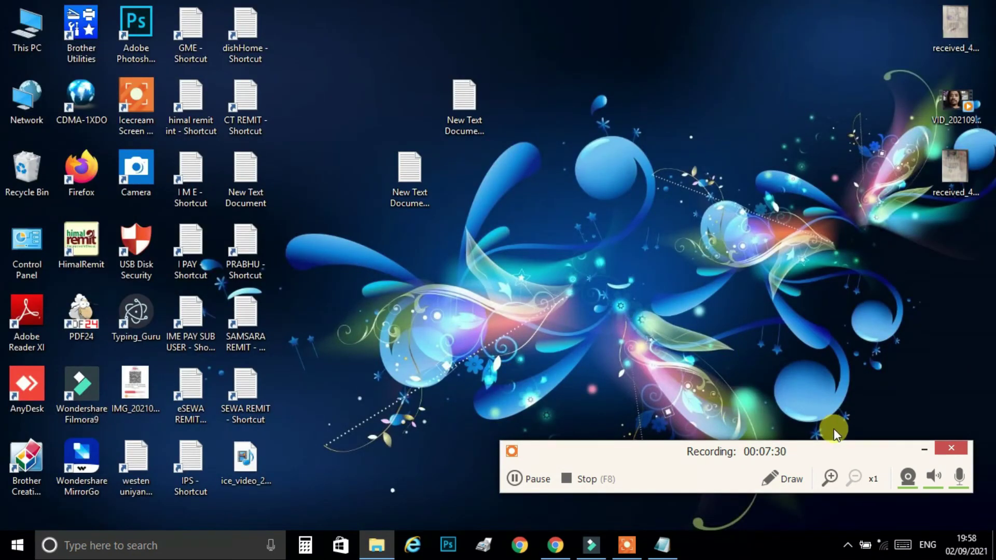
# Step: Switch to Filmora9, view the licence entries in the New Text Document (2) Notepad file, and minimize Notepad again
pyautogui.click(588, 545)
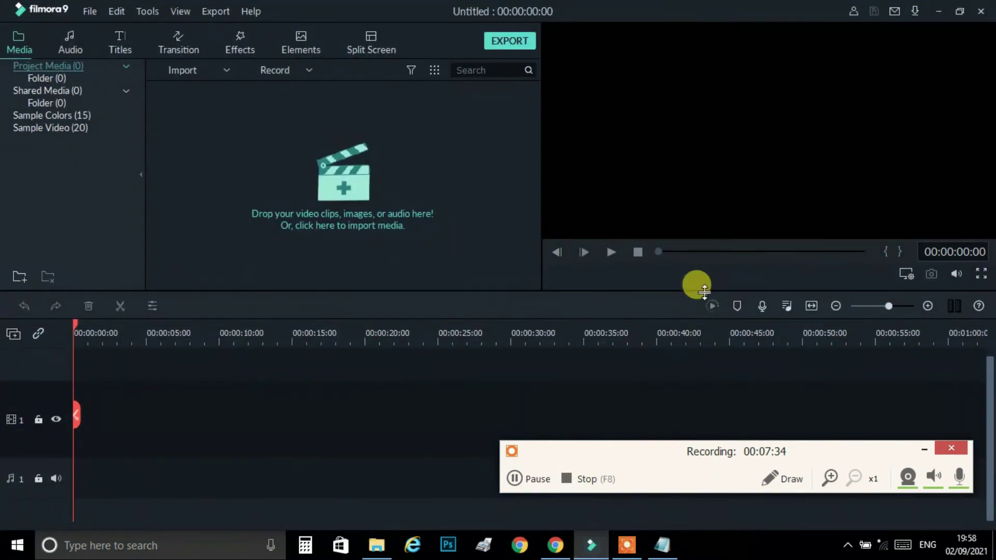
pyautogui.click(251, 12)
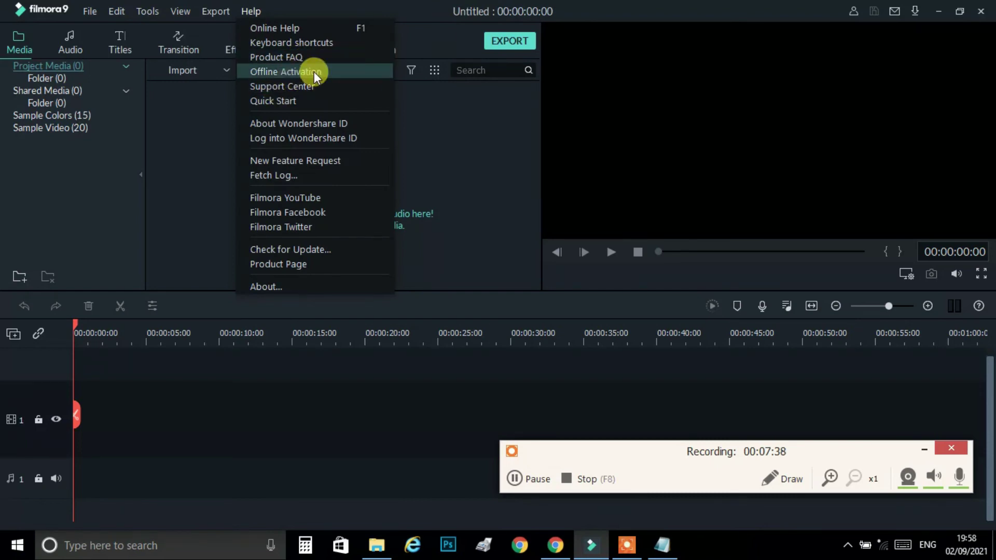
pyautogui.click(662, 544)
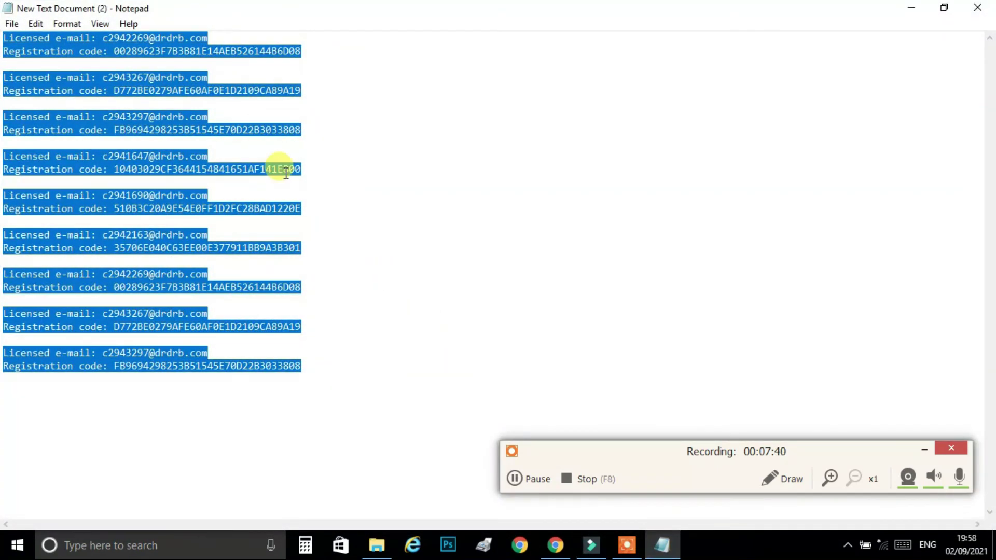
pyautogui.click(922, 12)
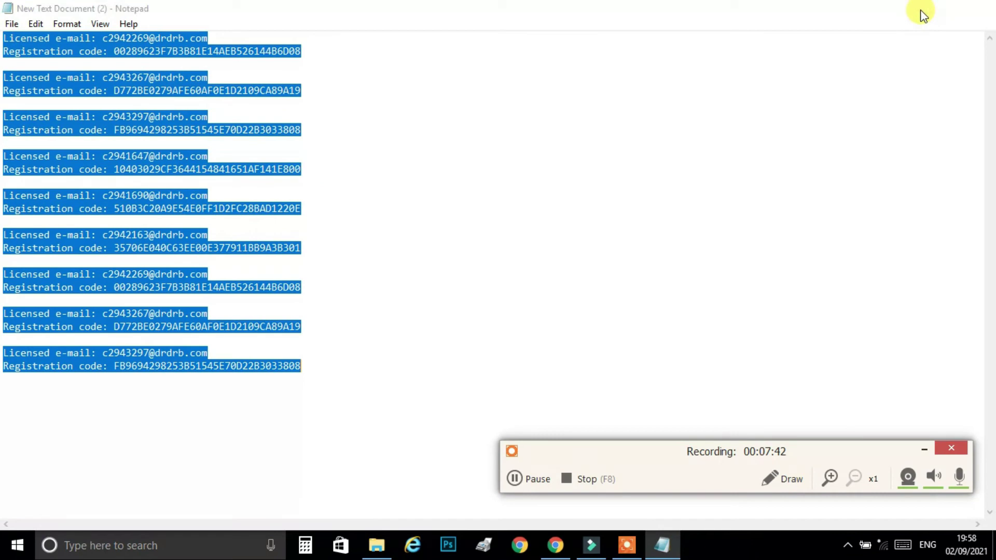
# Step: Open Filmora's Offline Activation dialog to review the licensed e-mail and registration code fields, and close it
pyautogui.click(252, 12)
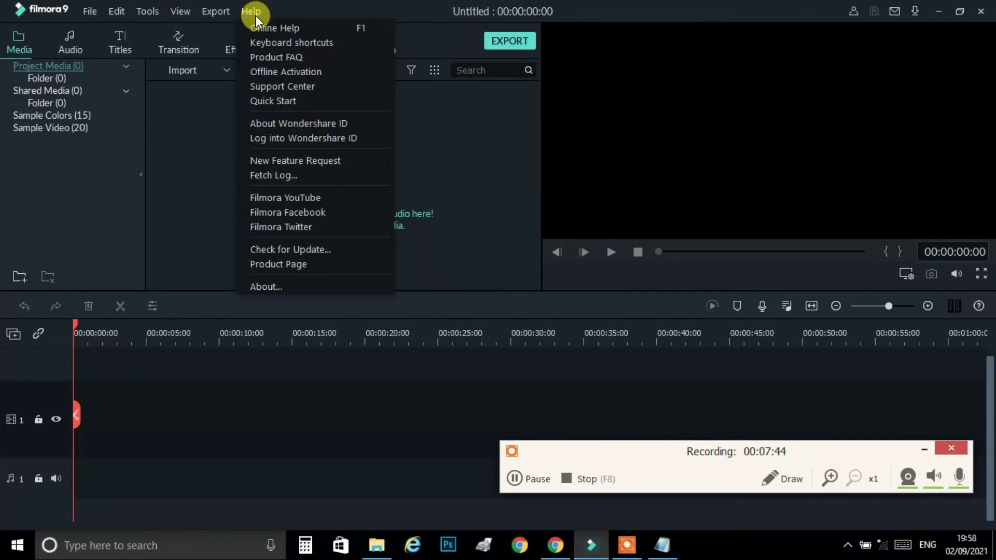
pyautogui.click(288, 72)
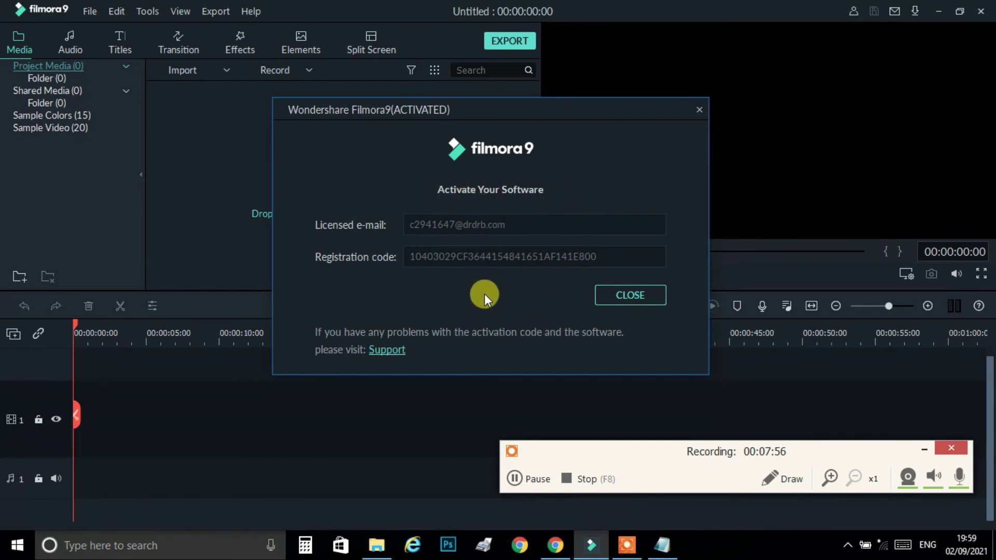
pyautogui.click(626, 297)
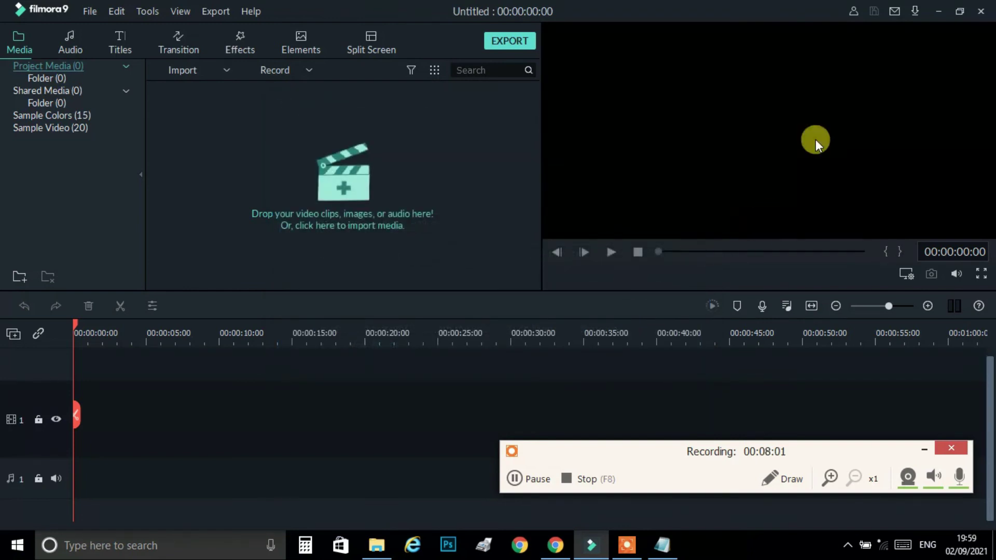
# Step: Close Filmora9 and refresh the Windows desktop several times
pyautogui.click(982, 11)
pyautogui.rightClick(707, 38)
pyautogui.click(742, 81)
pyautogui.rightClick(690, 72)
pyautogui.click(731, 116)
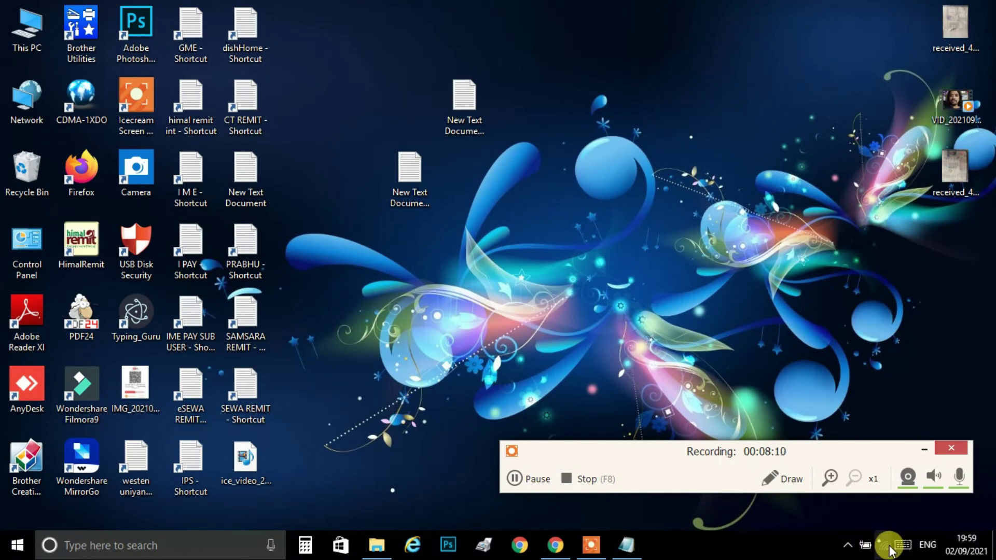
pyautogui.moveTo(591, 543)
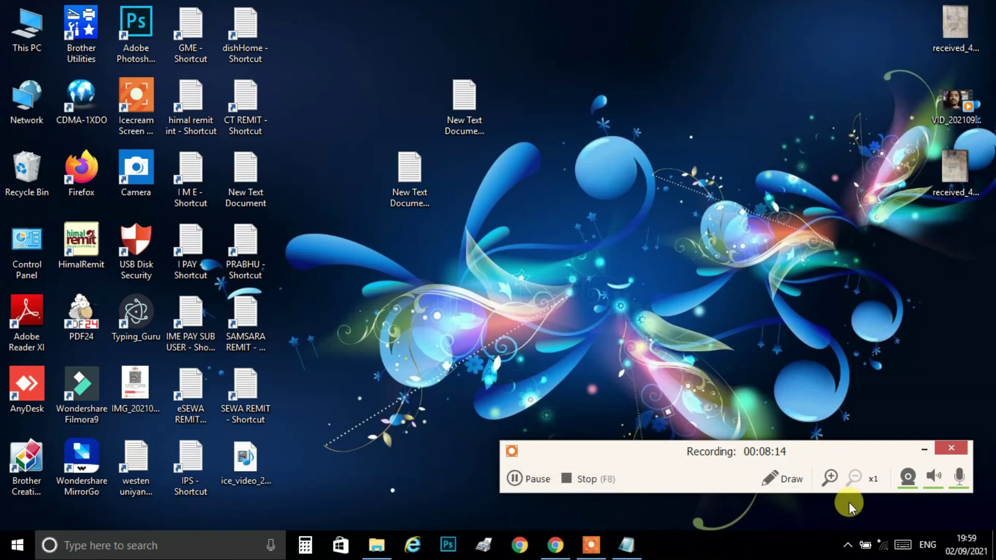
pyautogui.rightClick(746, 175)
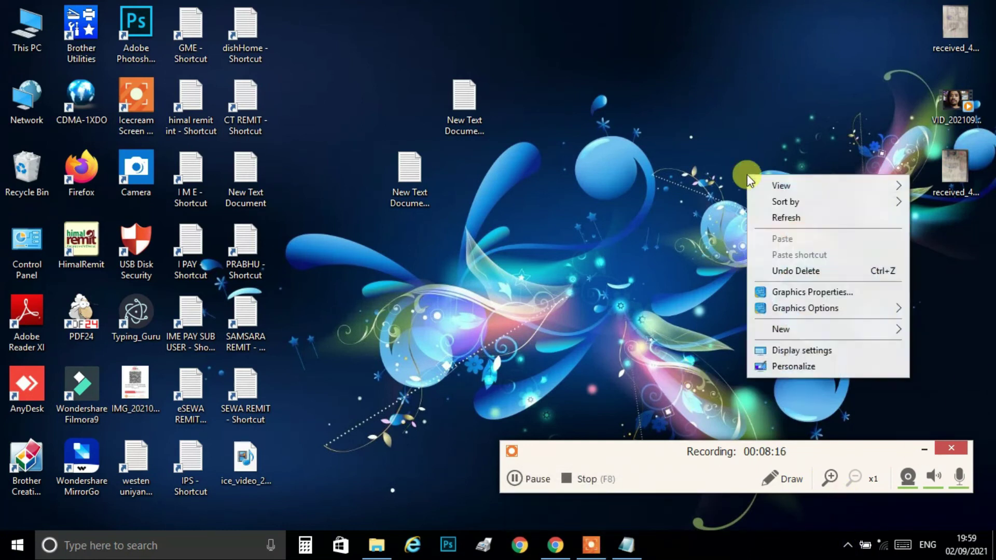
pyautogui.click(788, 218)
pyautogui.rightClick(633, 124)
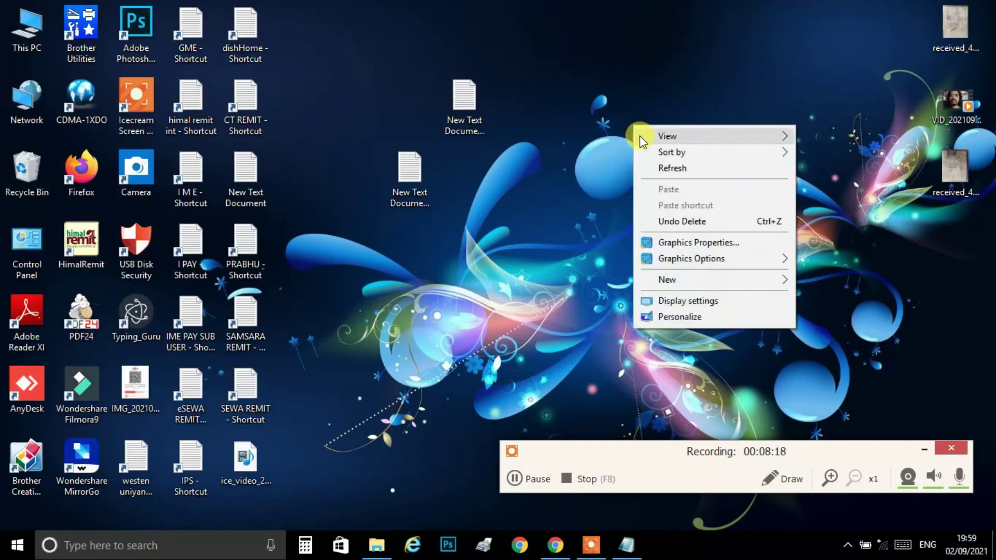
pyautogui.click(669, 168)
# Step: Show the Windows Sleep, Shut down and Restart power options, dismiss them without choosing one, and refresh the desktop
pyautogui.click(16, 546)
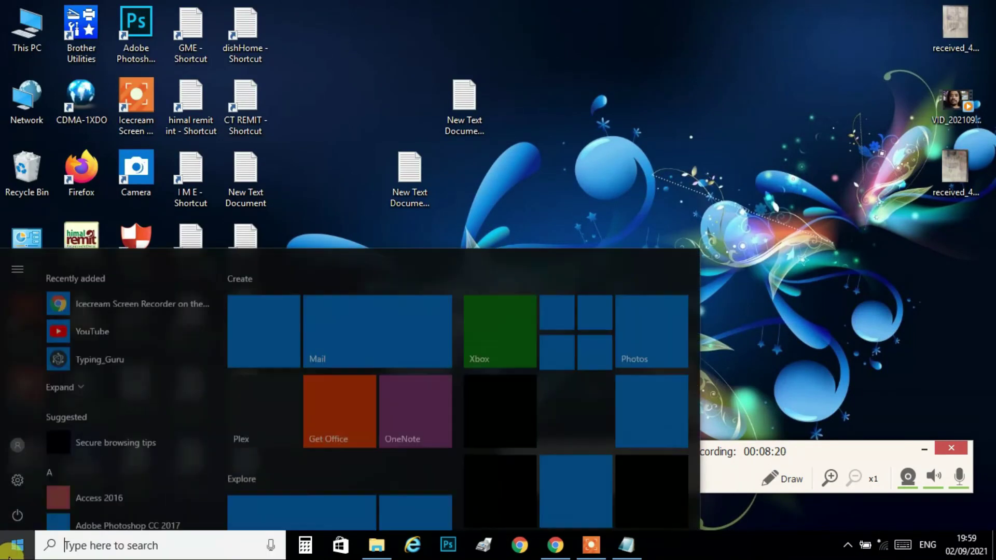
pyautogui.click(19, 519)
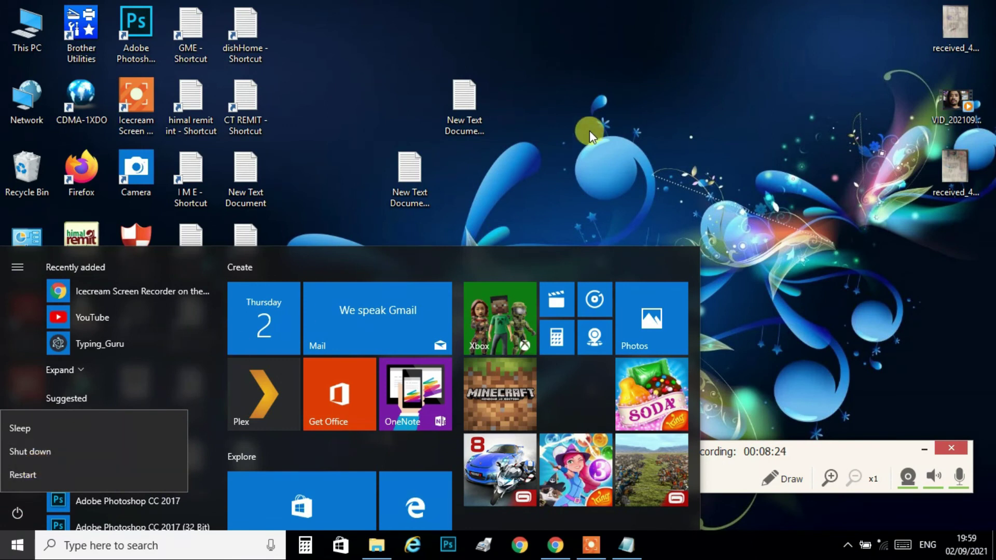
pyautogui.click(661, 104)
pyautogui.rightClick(661, 104)
pyautogui.click(694, 145)
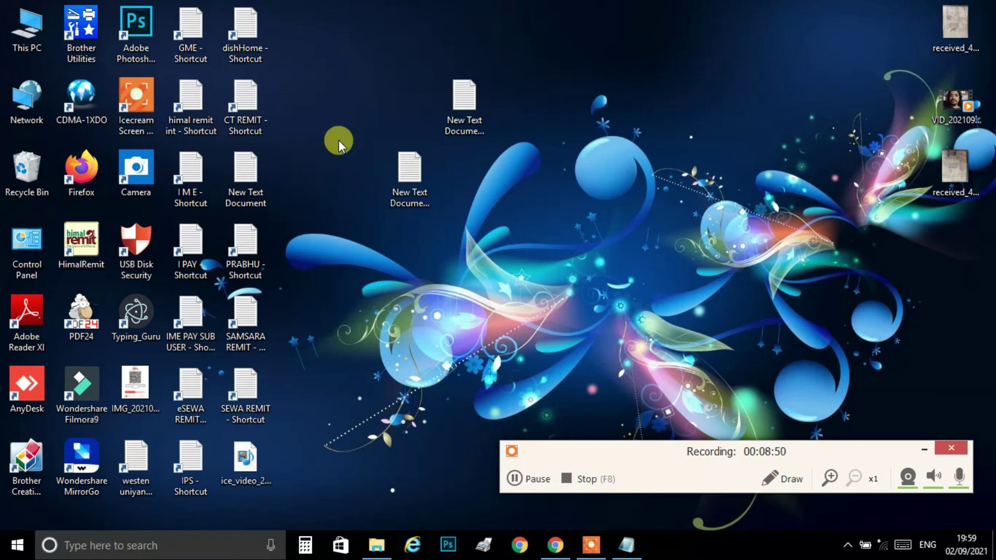
pyautogui.rightClick(671, 141)
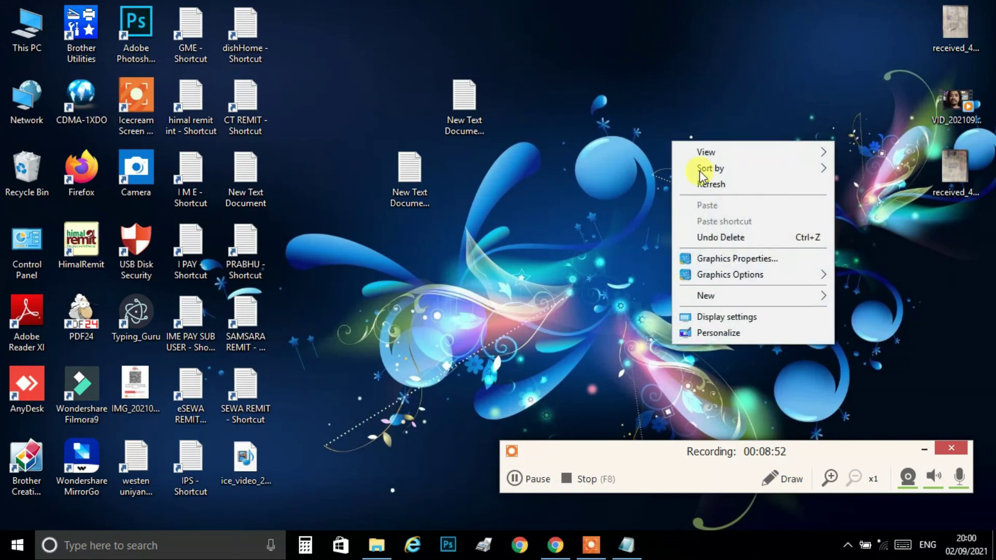
pyautogui.click(711, 183)
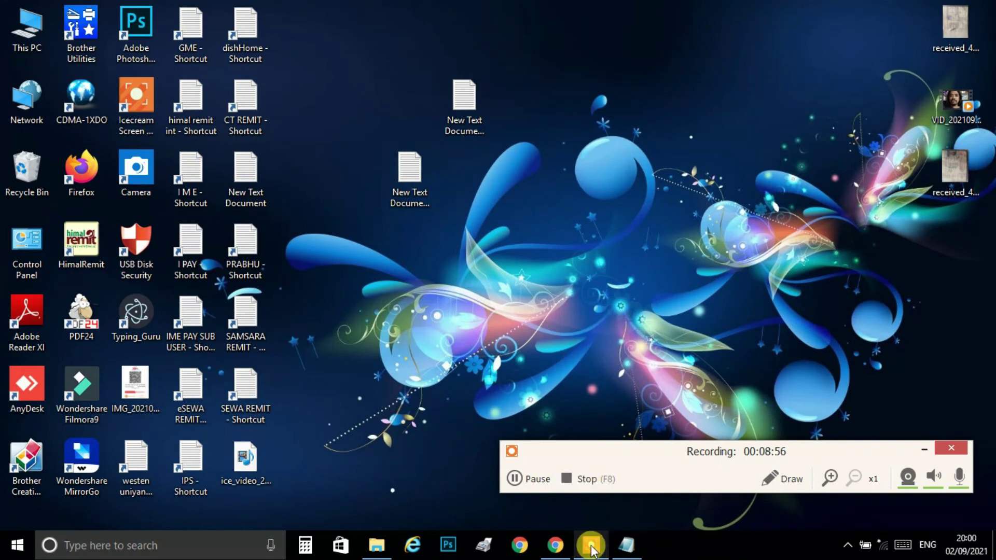
pyautogui.moveTo(589, 542)
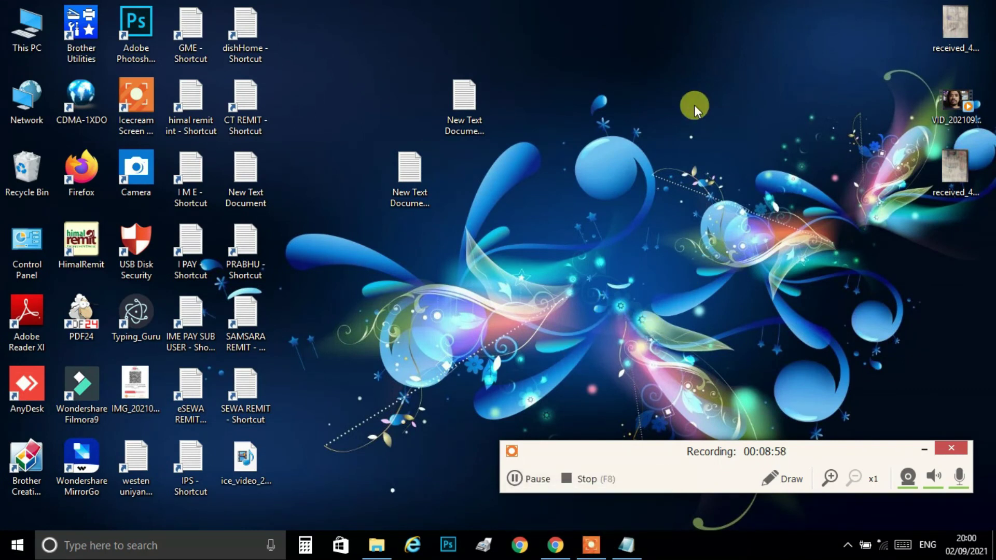
pyautogui.rightClick(650, 77)
pyautogui.click(684, 120)
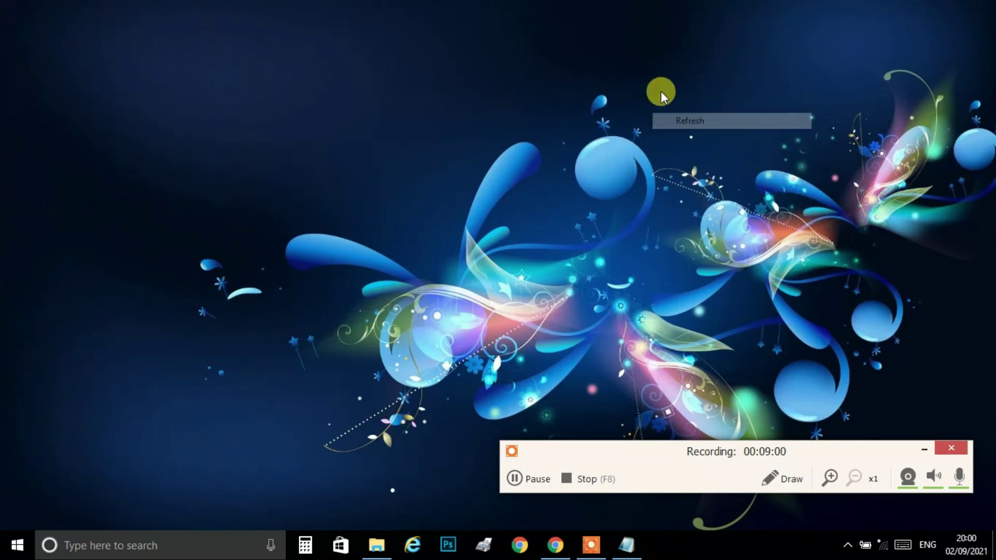
pyautogui.rightClick(625, 63)
pyautogui.click(668, 111)
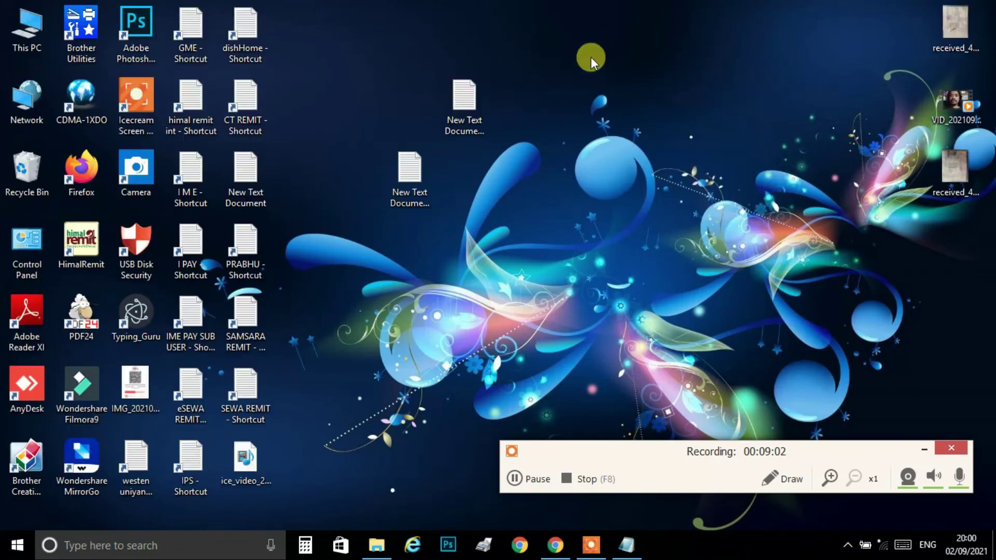
pyautogui.rightClick(590, 57)
pyautogui.click(628, 102)
pyautogui.rightClick(574, 60)
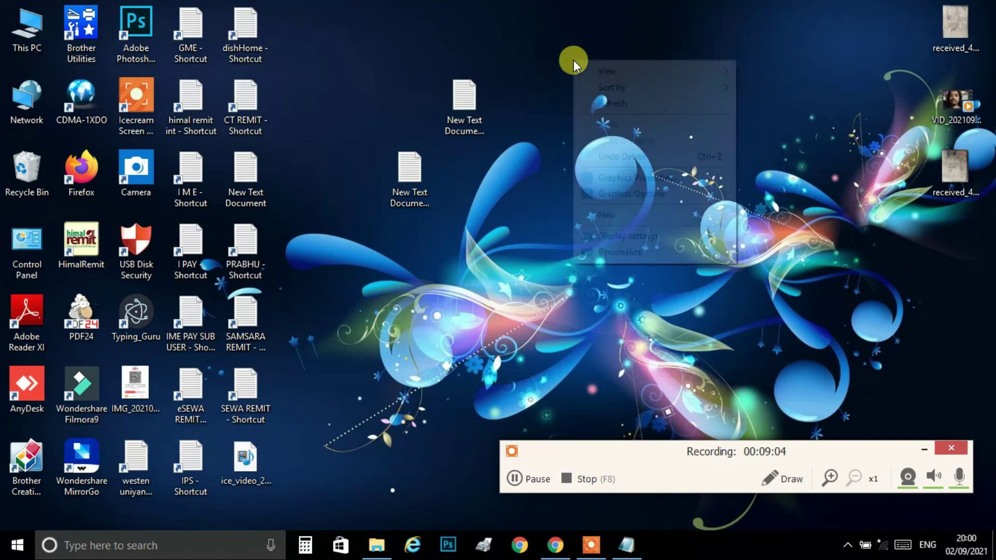
pyautogui.click(607, 103)
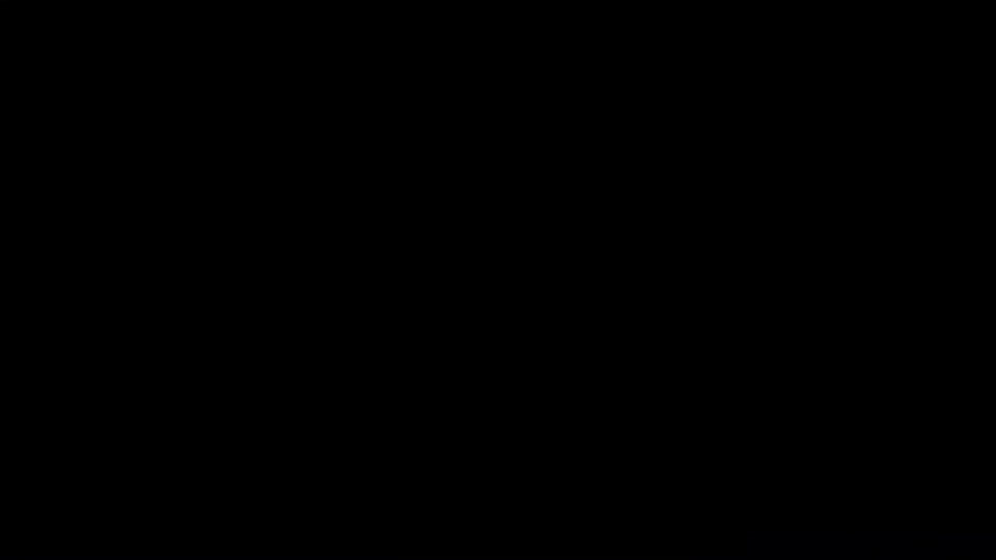